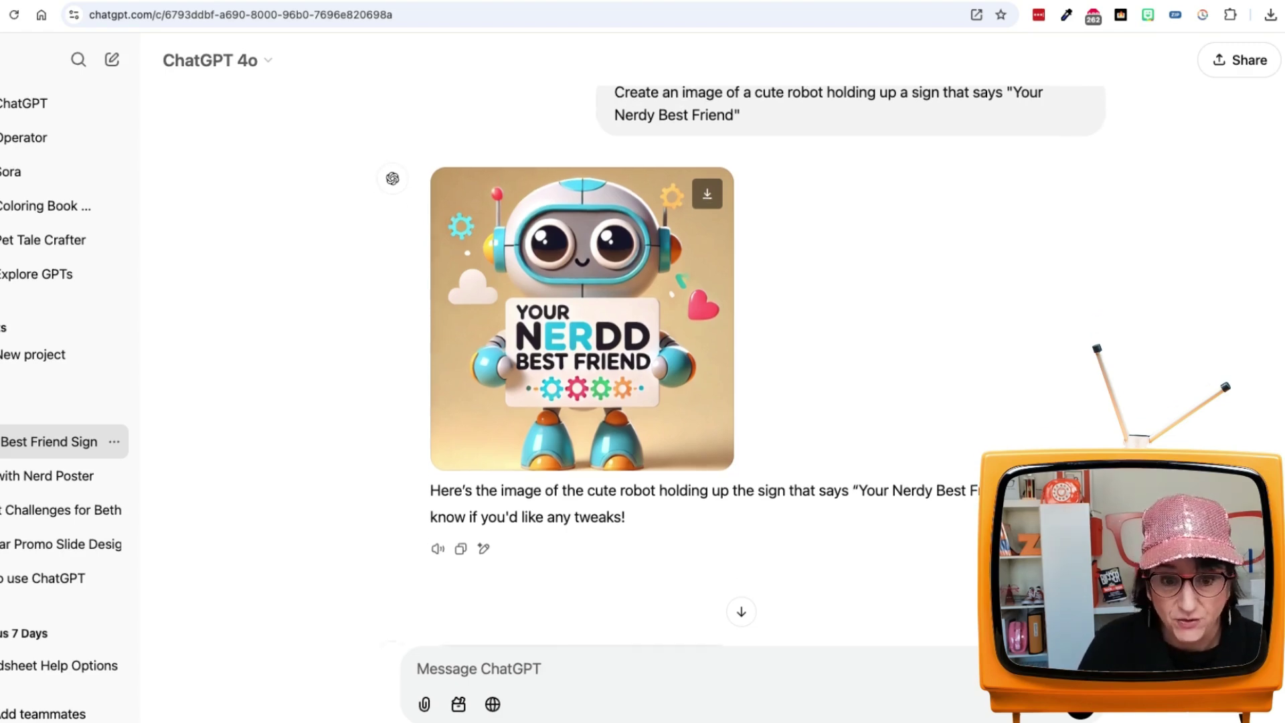
{"action": "scroll", "coordinate": [582, 351], "scroll_direction": "down", "scroll_amount": 5}
{"action": "scroll", "coordinate": [583, 351], "scroll_direction": "down", "scroll_amount": 3}
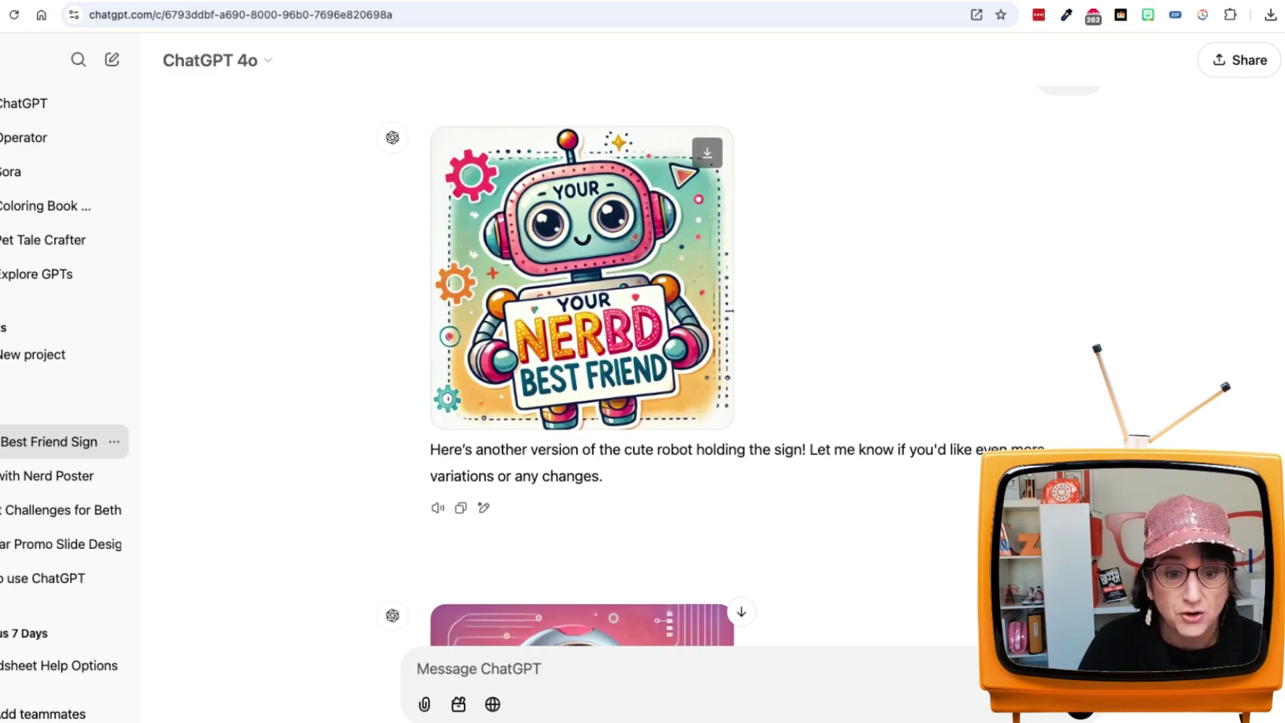
{"action": "scroll", "coordinate": [583, 366], "scroll_direction": "down", "scroll_amount": 3}
{"action": "scroll", "coordinate": [582, 366], "scroll_direction": "down", "scroll_amount": 2}
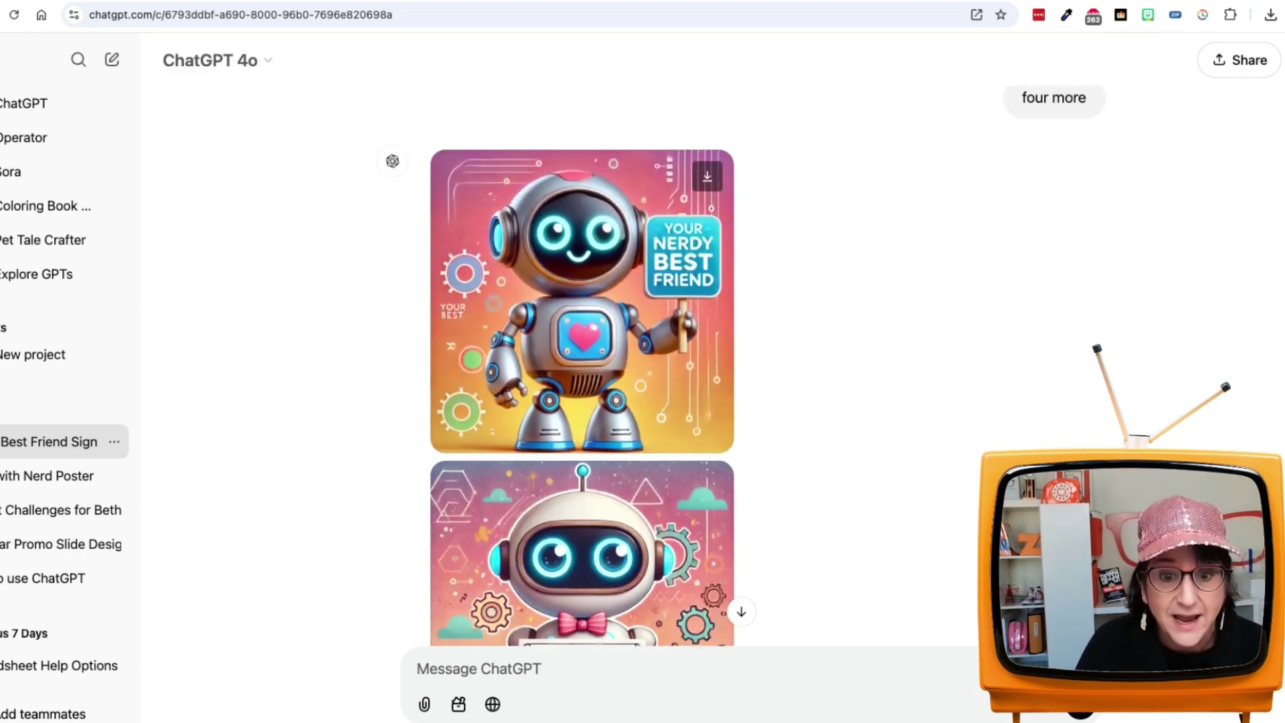
{"action": "scroll", "coordinate": [583, 366], "scroll_direction": "down", "scroll_amount": 1}
{"action": "scroll", "coordinate": [582, 367], "scroll_direction": "up", "scroll_amount": 1}
{"action": "scroll", "coordinate": [582, 366], "scroll_direction": "up", "scroll_amount": 1}
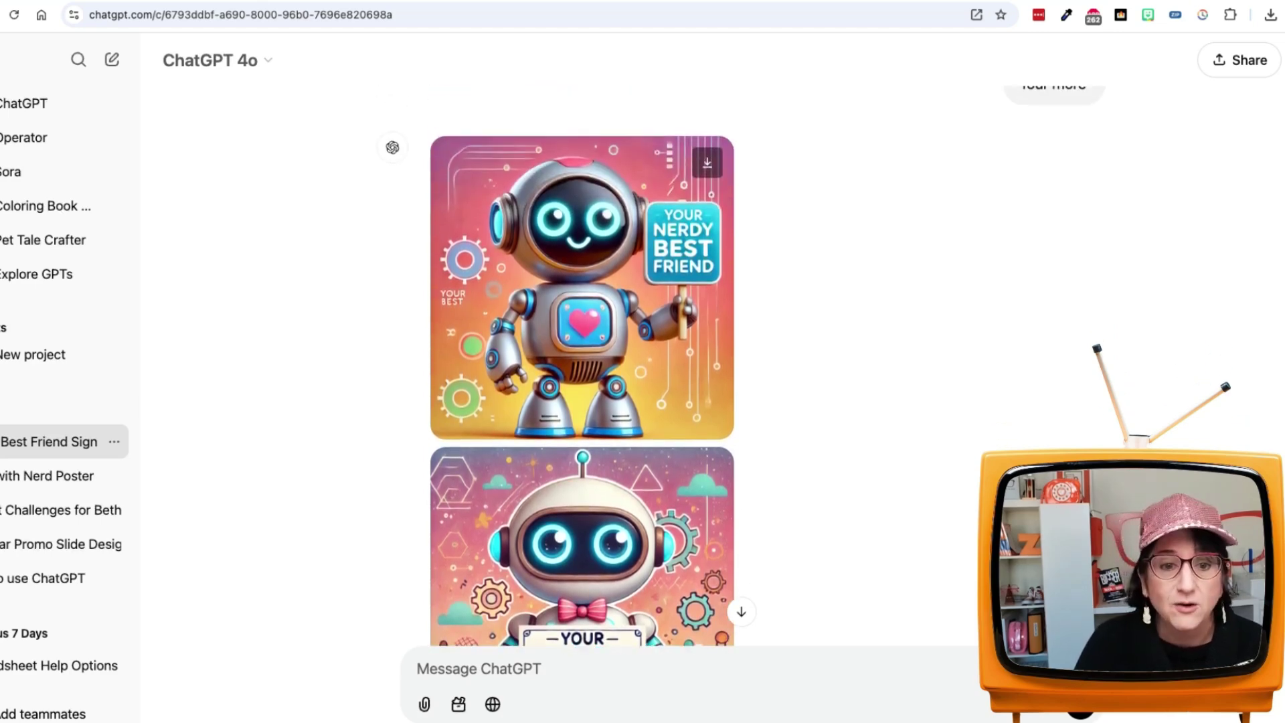
{"action": "scroll", "coordinate": [583, 367], "scroll_direction": "down", "scroll_amount": 1}
{"action": "scroll", "coordinate": [582, 366], "scroll_direction": "down", "scroll_amount": 2}
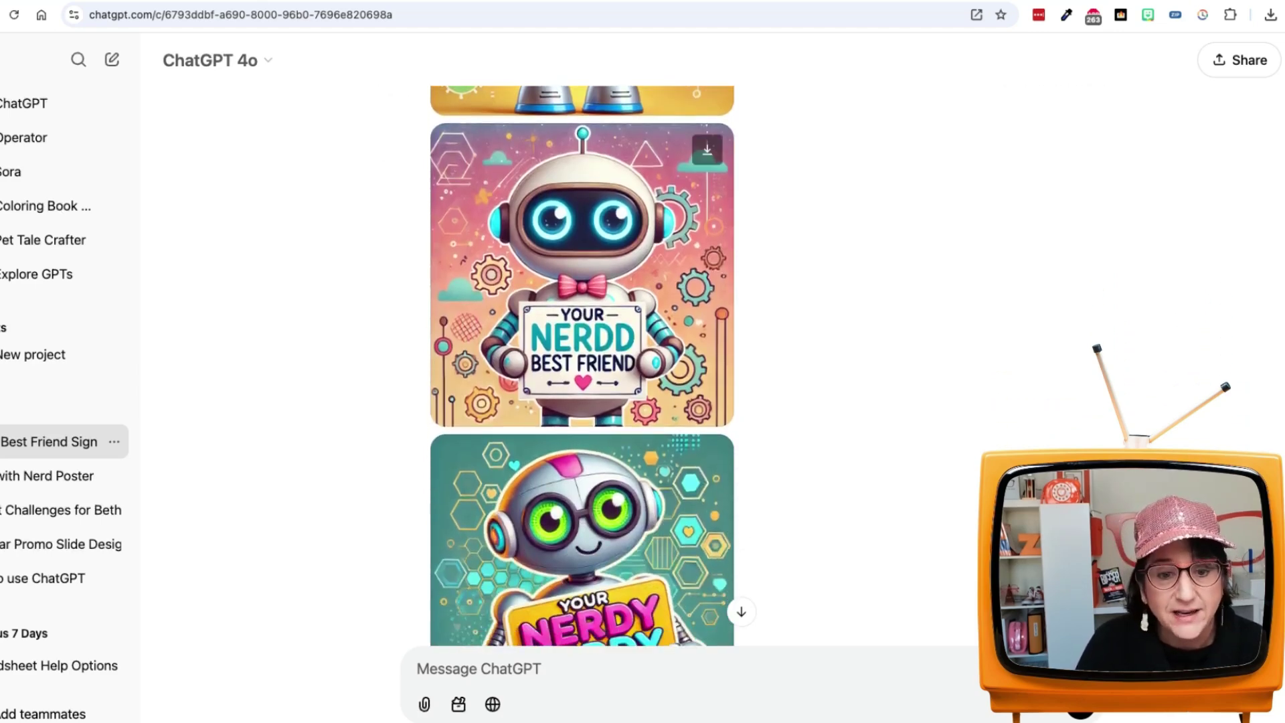
{"action": "scroll", "coordinate": [582, 367], "scroll_direction": "down", "scroll_amount": 2}
{"action": "scroll", "coordinate": [582, 366], "scroll_direction": "down", "scroll_amount": 1}
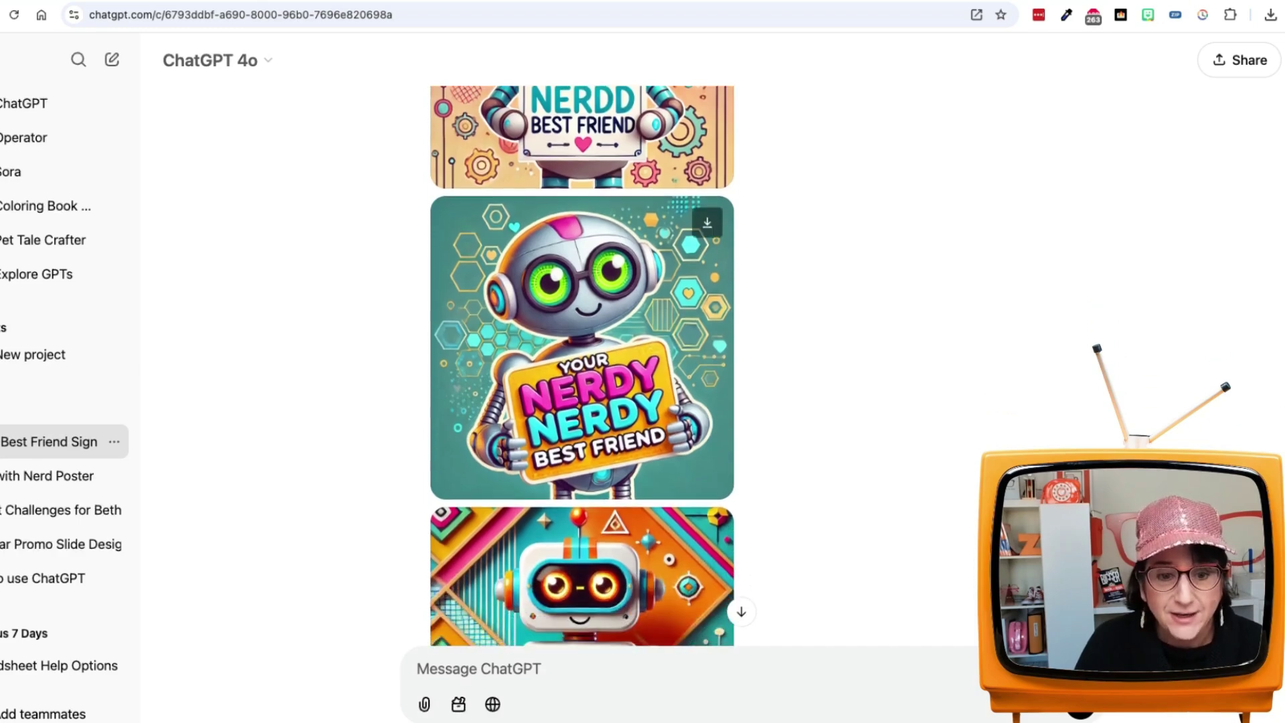
{"action": "scroll", "coordinate": [582, 366], "scroll_direction": "down", "scroll_amount": 1}
{"action": "scroll", "coordinate": [583, 367], "scroll_direction": "down", "scroll_amount": 2}
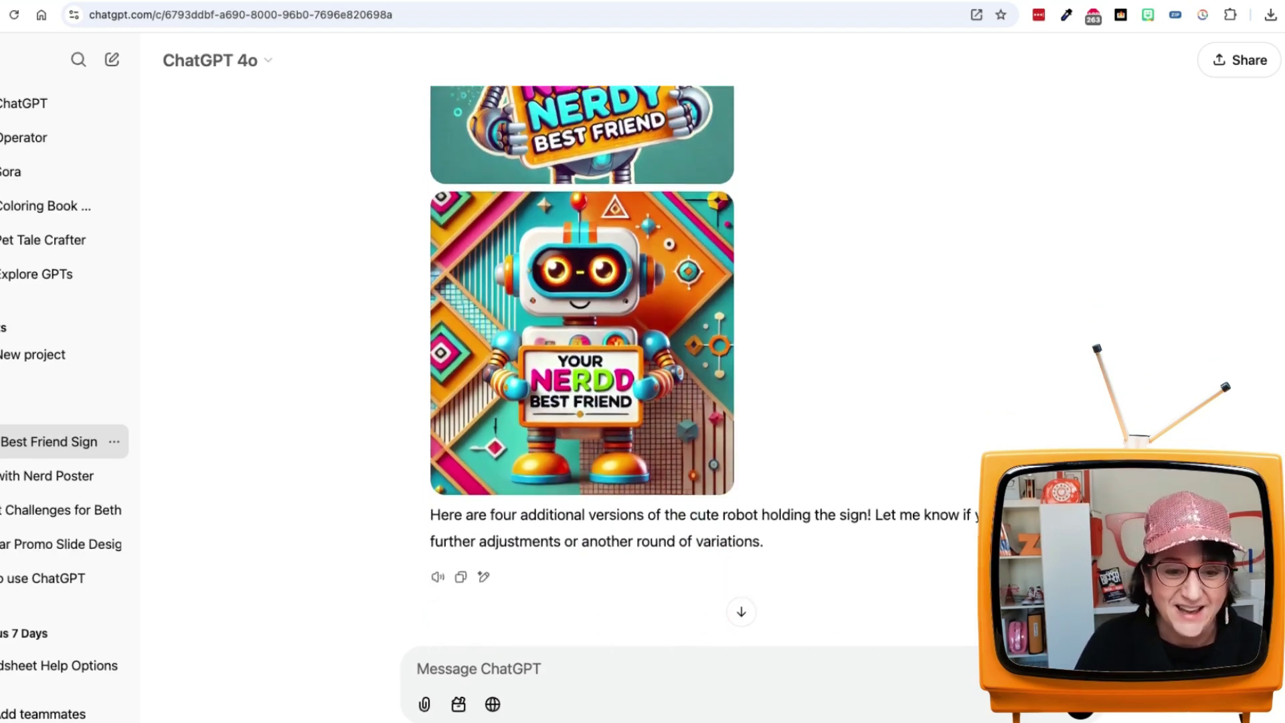
{"action": "scroll", "coordinate": [582, 367], "scroll_direction": "up", "scroll_amount": 4}
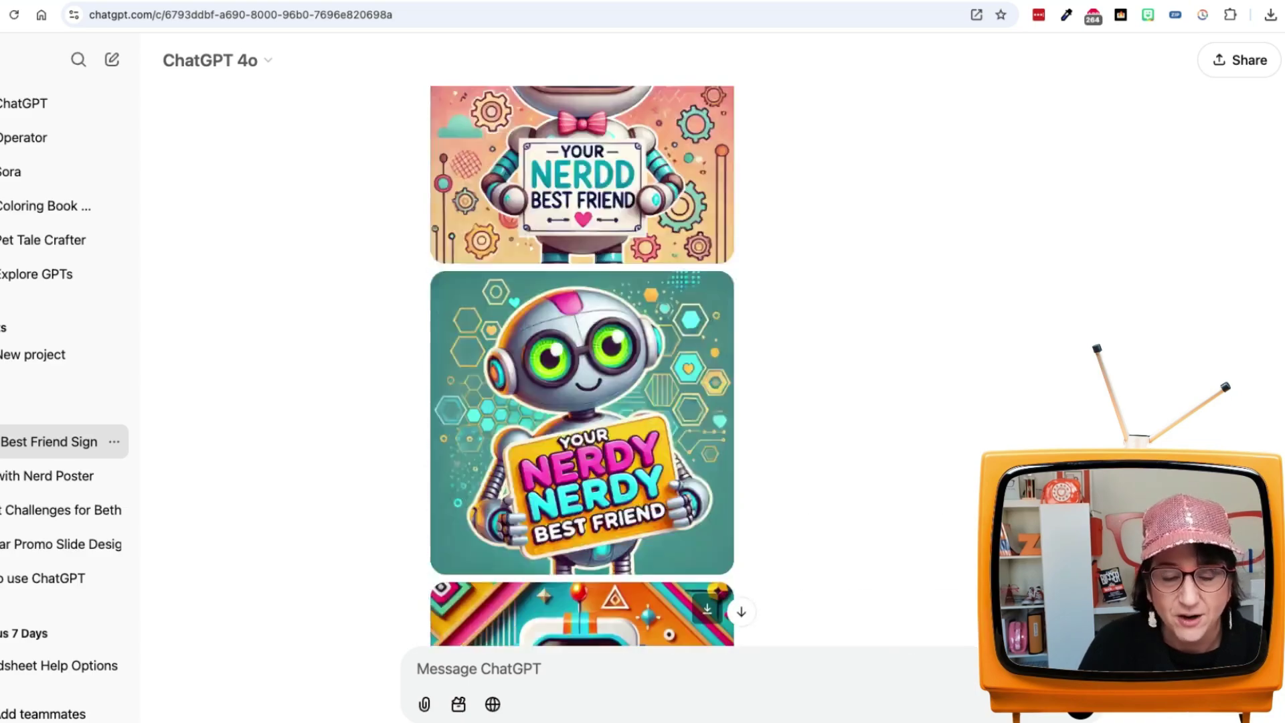
{"action": "scroll", "coordinate": [583, 366], "scroll_direction": "up", "scroll_amount": 3}
{"action": "scroll", "coordinate": [582, 366], "scroll_direction": "up", "scroll_amount": 3}
{"action": "scroll", "coordinate": [583, 366], "scroll_direction": "up", "scroll_amount": 3}
{"action": "scroll", "coordinate": [583, 367], "scroll_direction": "up", "scroll_amount": 3}
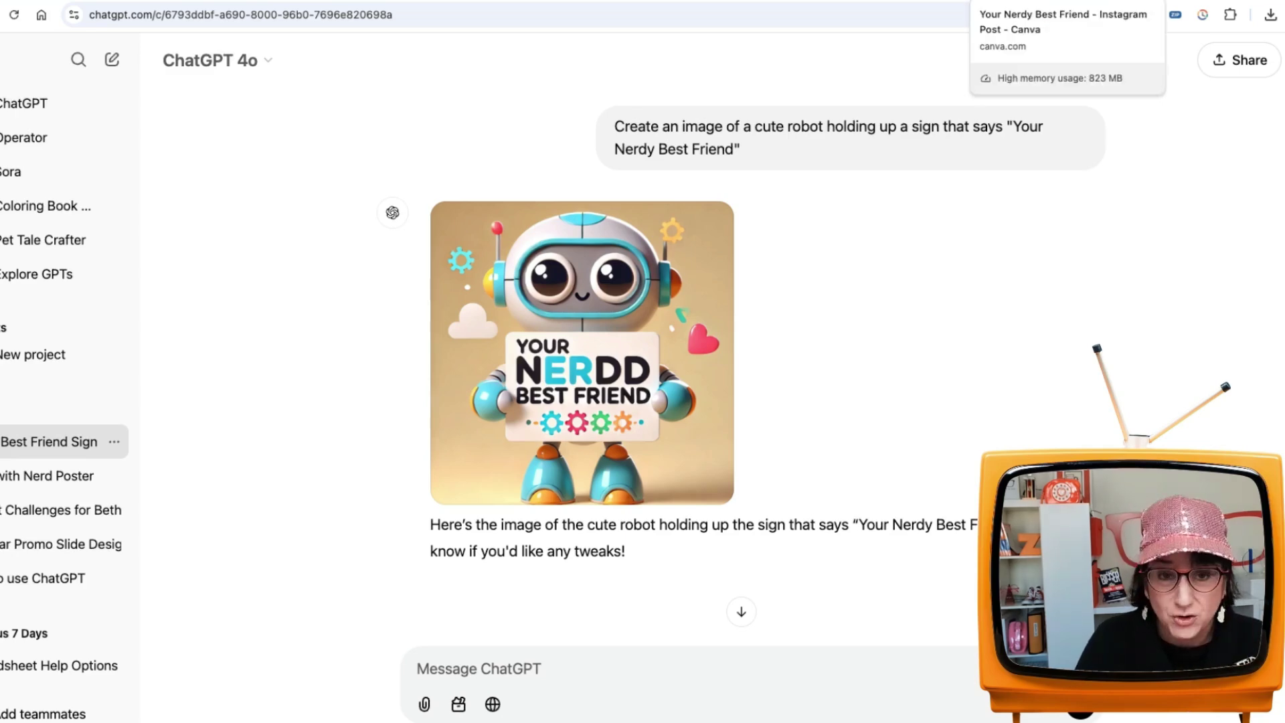
- Back in the Canva design, enlarge the NERDD robot image to cover all of Page 5
{"action": "left_click", "coordinate": [1065, 2]}
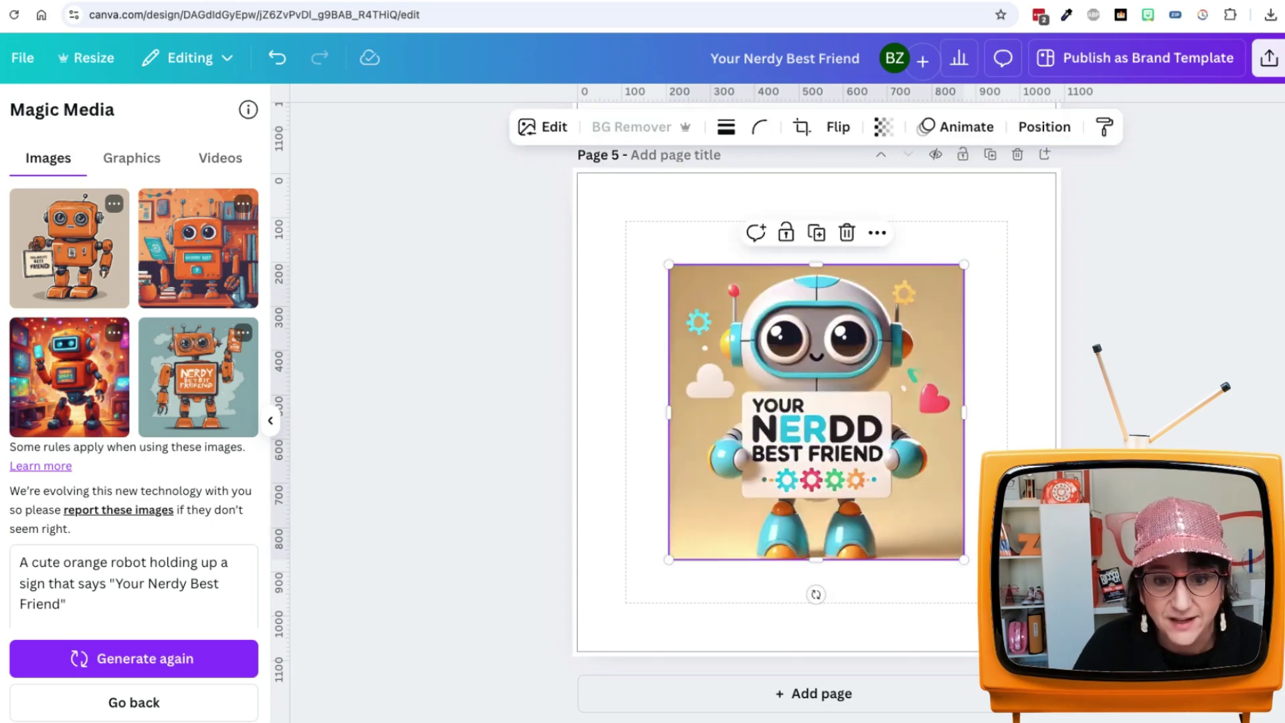
{"action": "left_click_drag", "start_coordinate": [668, 266], "coordinate": [578, 174]}
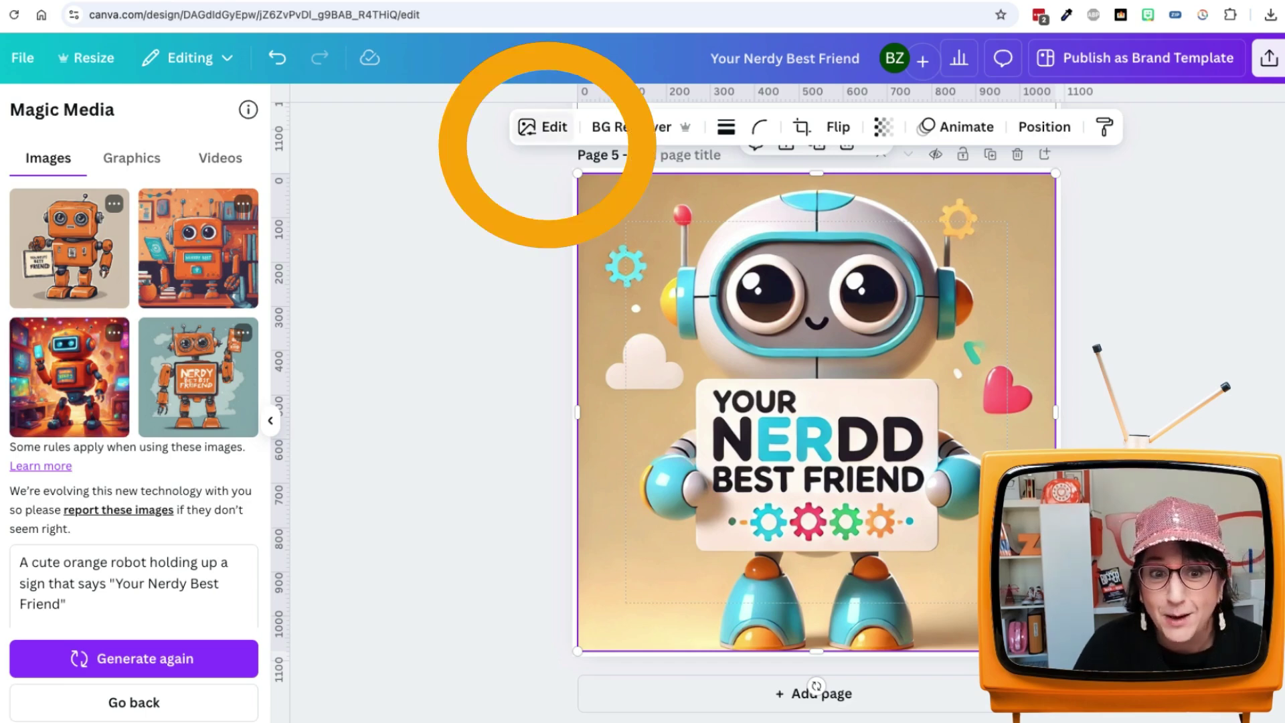
- Use Grab Text to extract the sign's NERDD BEST FRIEND lettering from the robot image
{"action": "left_click", "coordinate": [543, 127]}
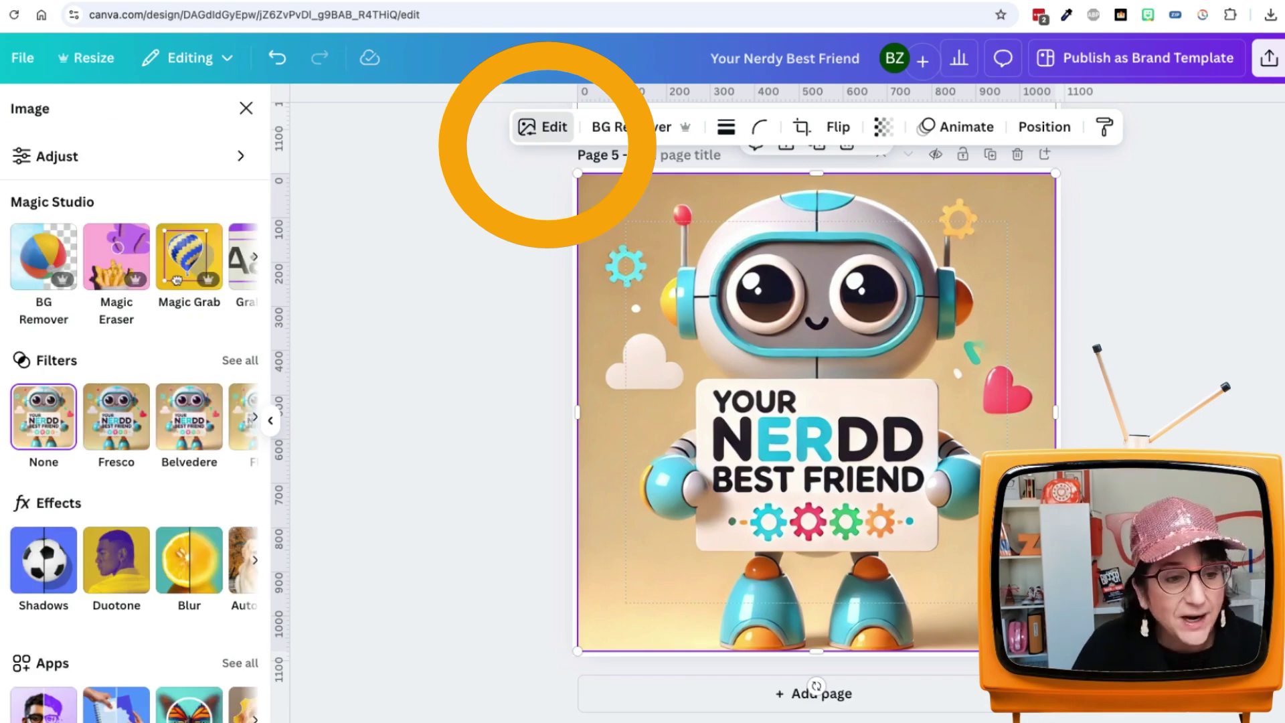
{"action": "scroll", "coordinate": [133, 261], "scroll_direction": "right", "scroll_amount": 2}
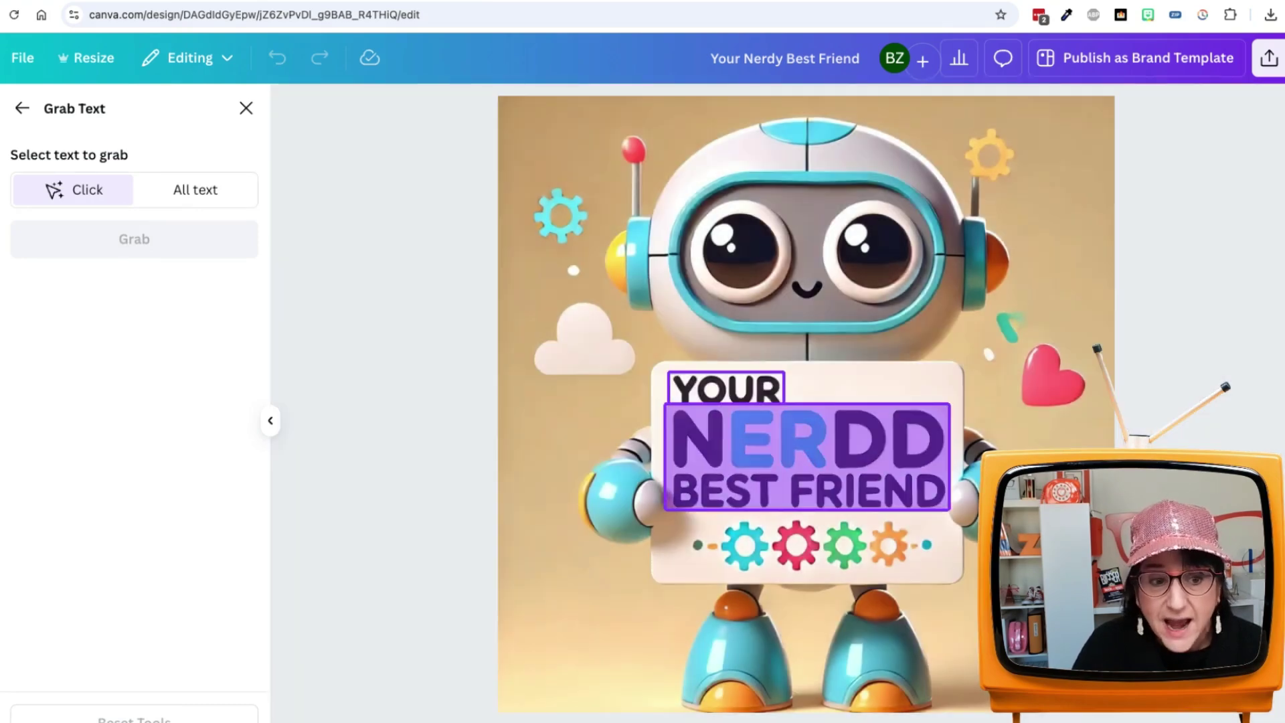
{"action": "left_click", "coordinate": [807, 457]}
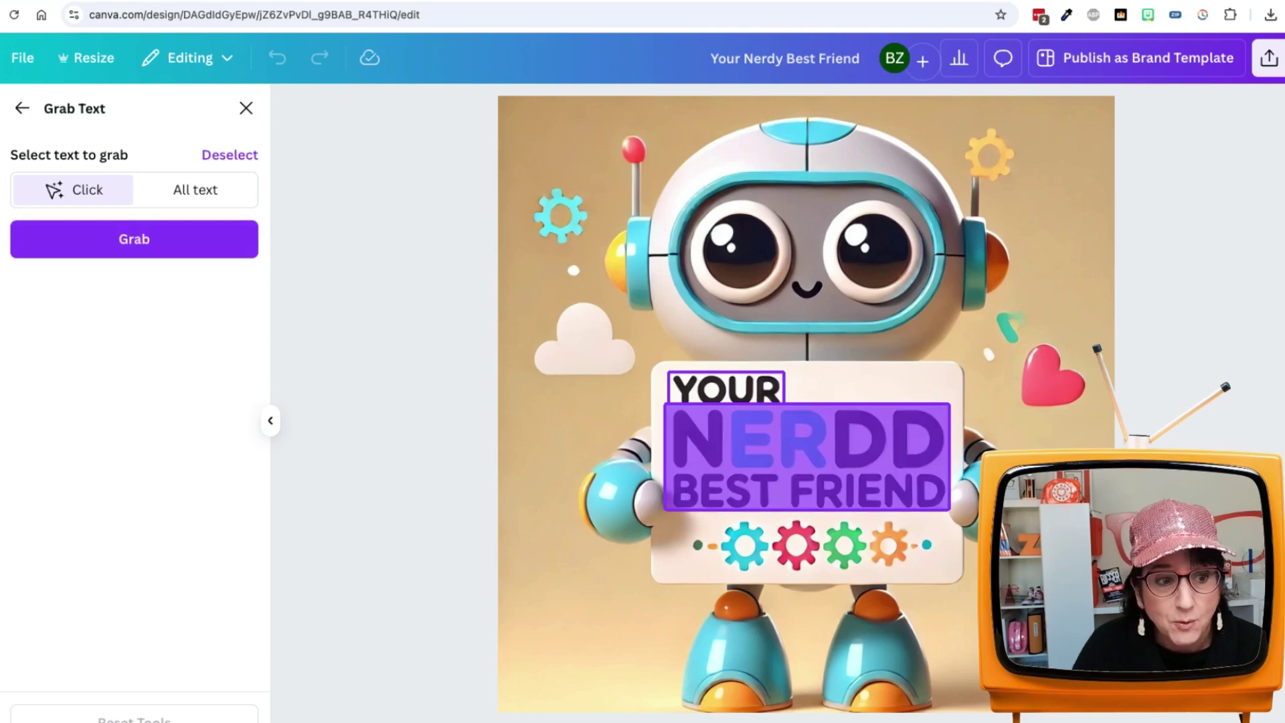
{"action": "left_click", "coordinate": [134, 238]}
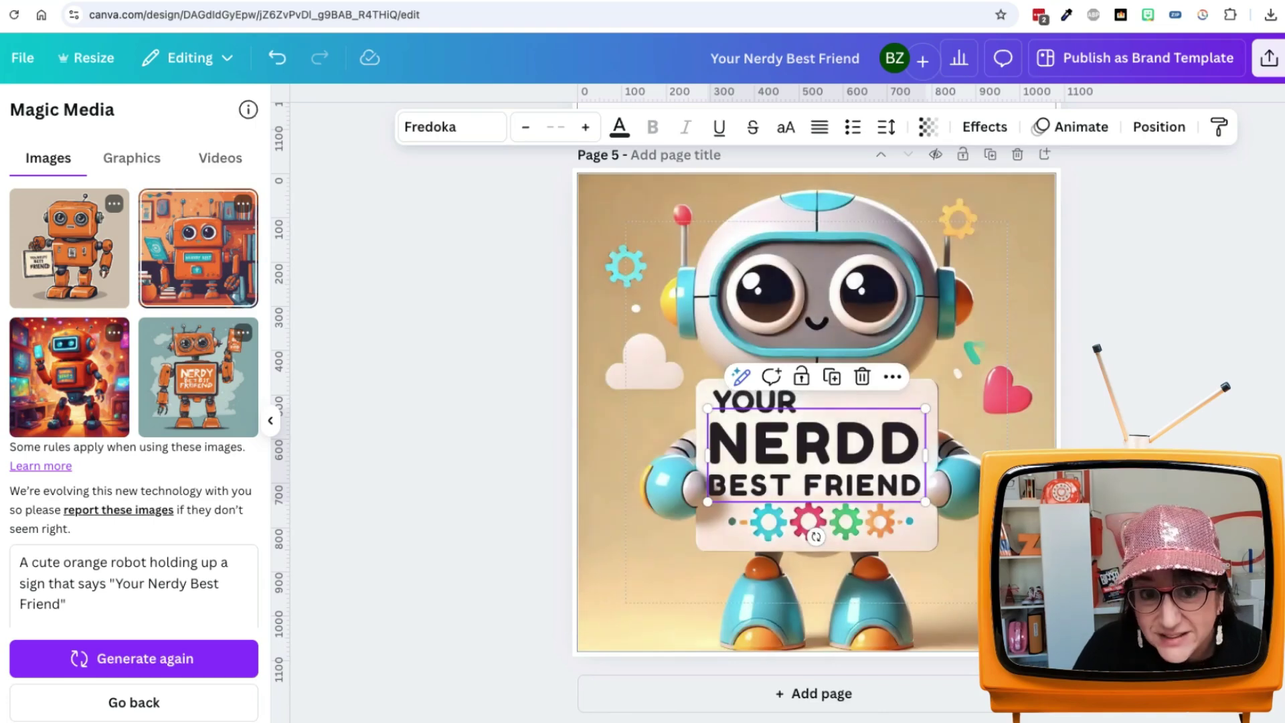
- Edit the grabbed sign text to fix the misspelled NERDD
{"action": "key", "text": "Return"}
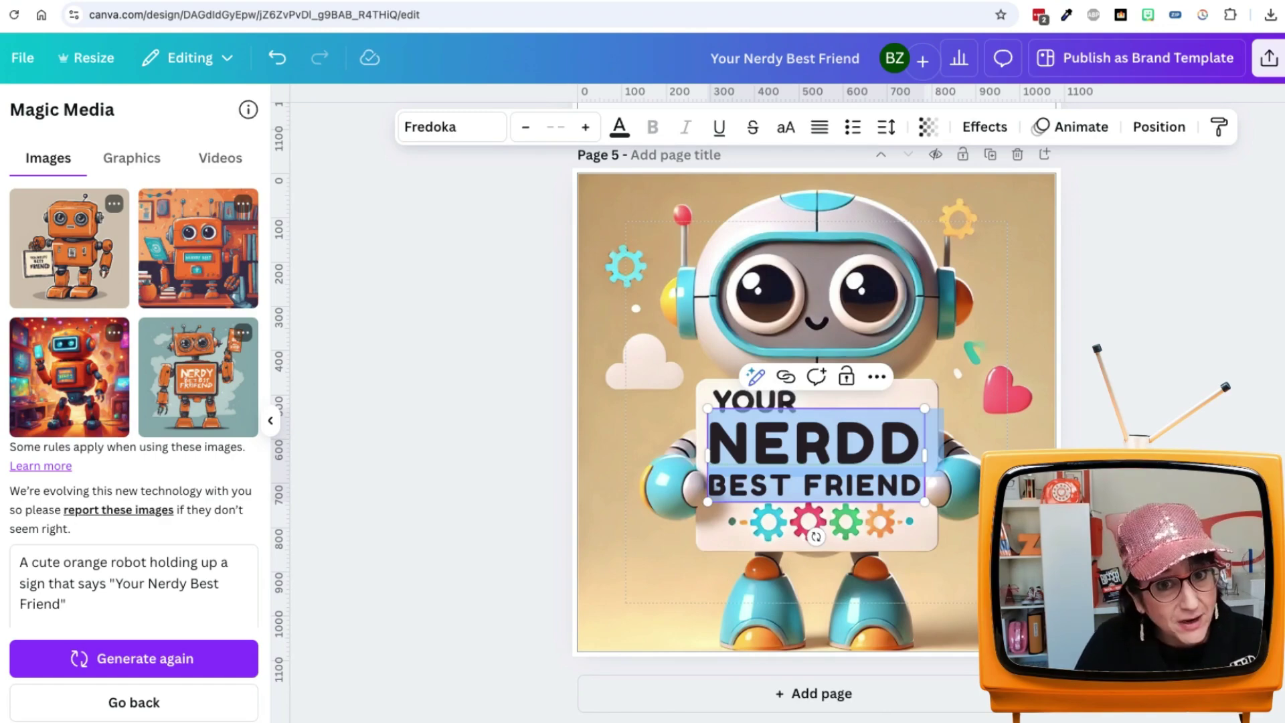
{"action": "key", "text": "shift+Up"}
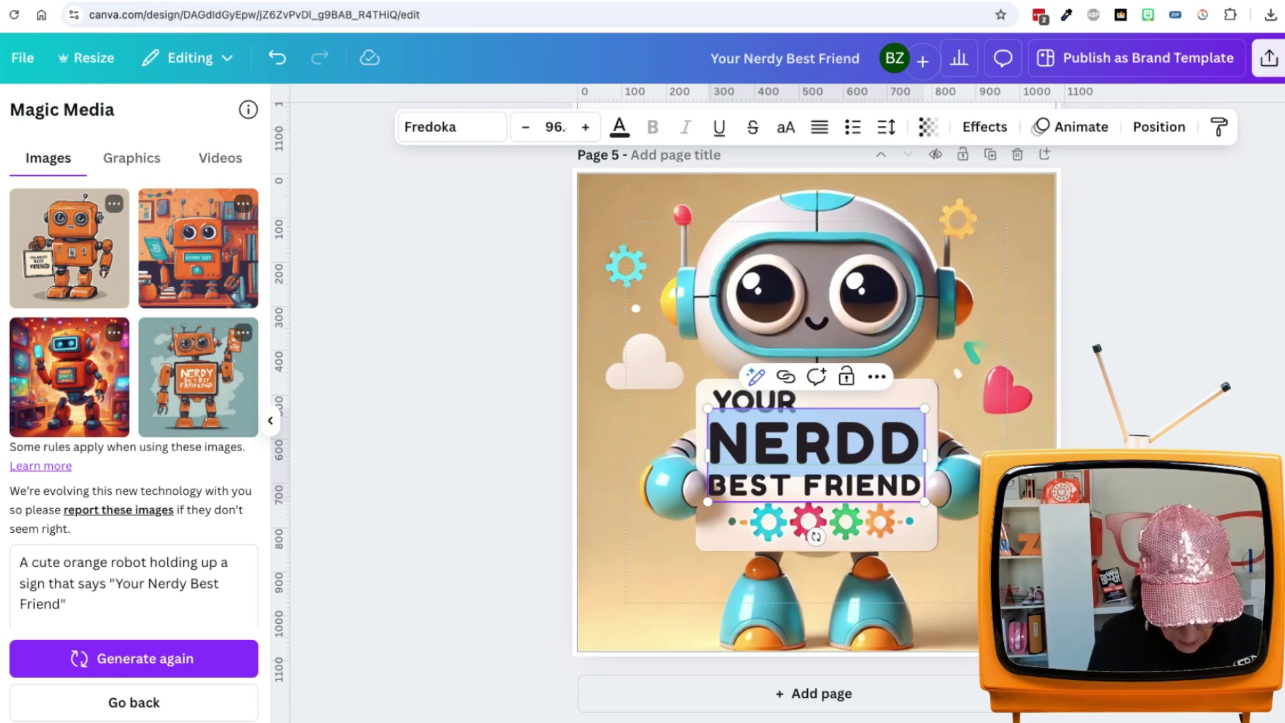
{"action": "type", "text": "NERD"}
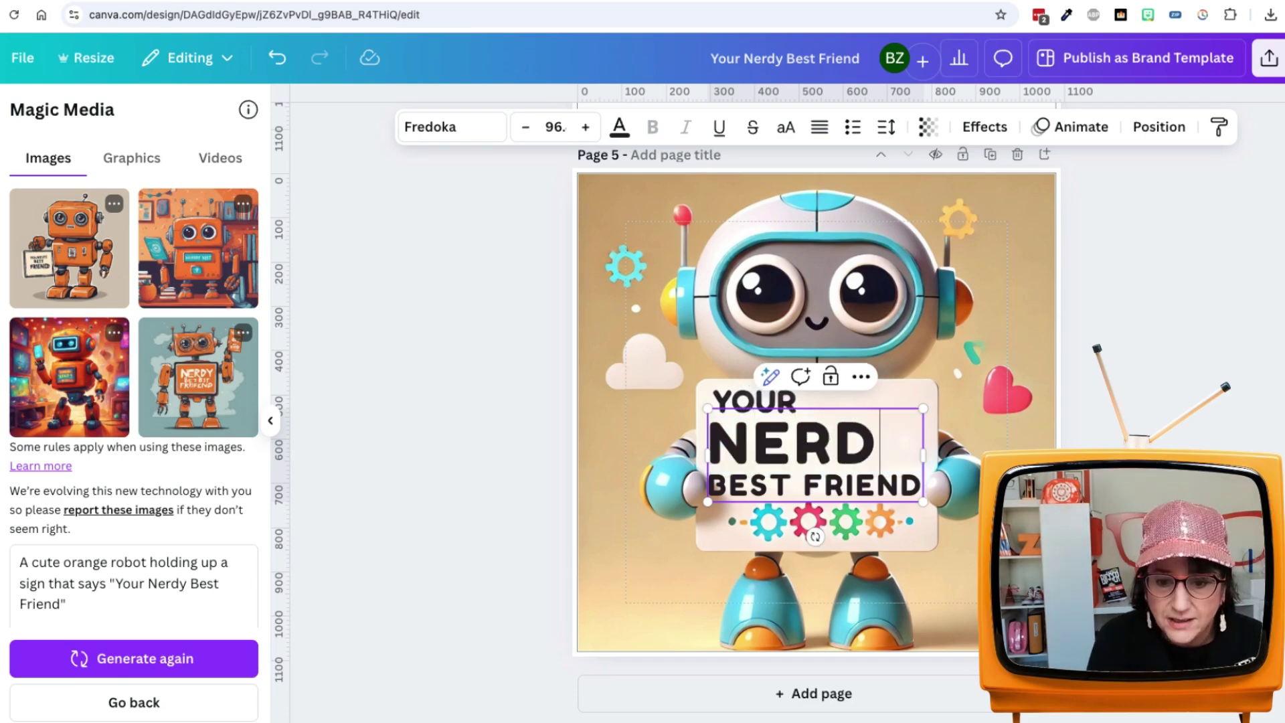
{"action": "type", "text": "T"}
{"action": "key", "text": "BackSpace"}
{"action": "type", "text": "Y"}
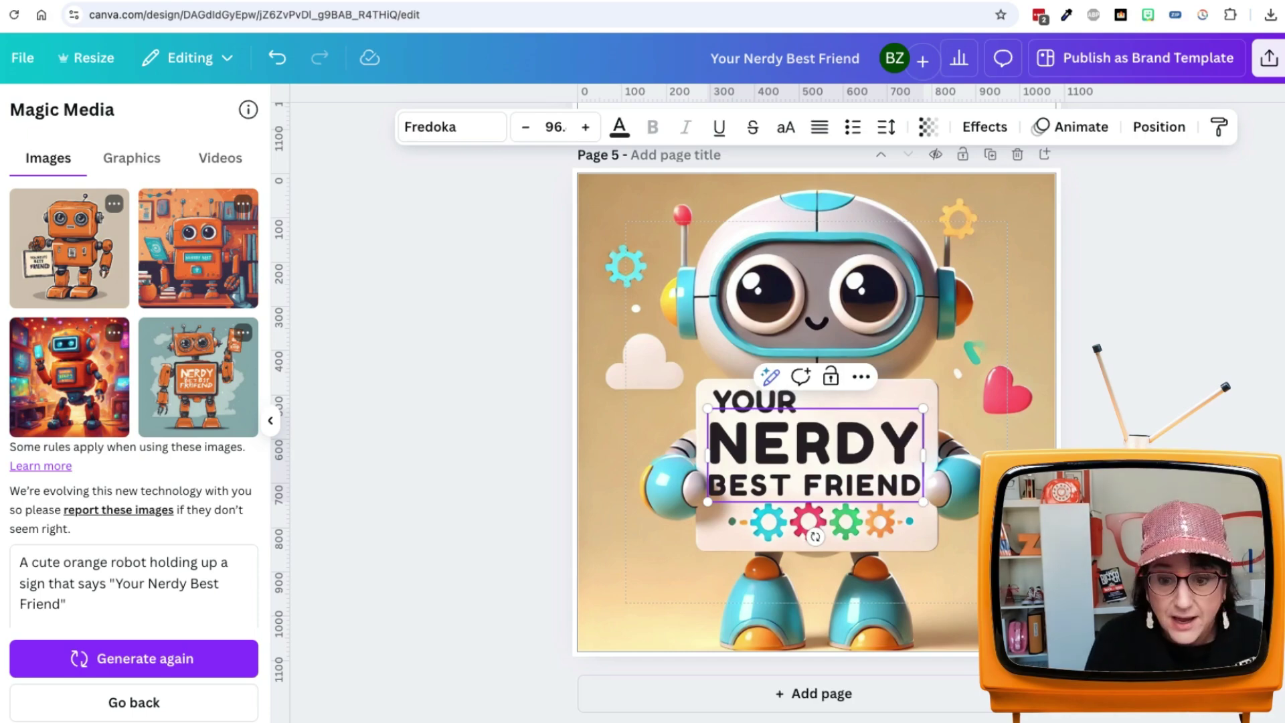
{"action": "key", "text": "Escape"}
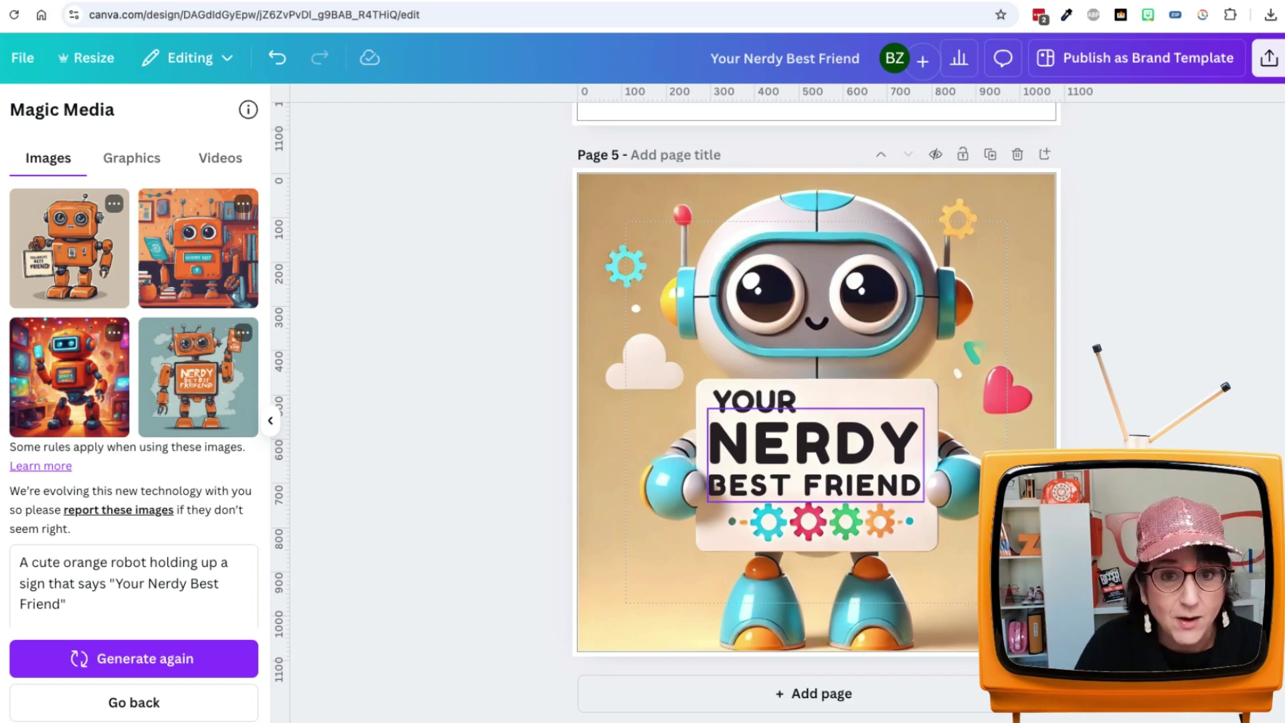
- Check the YOUR NERDY BEST FRIEND text box on the Page 5 sign, then deselect it
{"action": "left_click", "coordinate": [813, 447]}
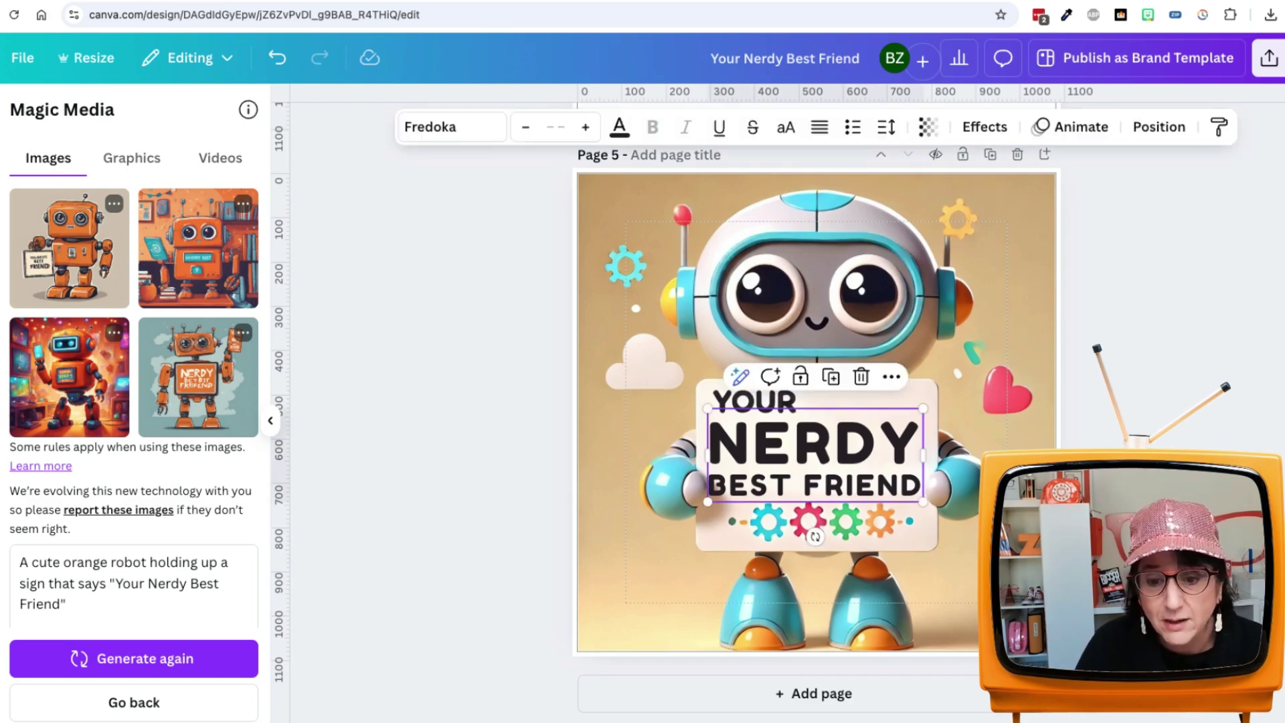
{"action": "left_click", "coordinate": [814, 602]}
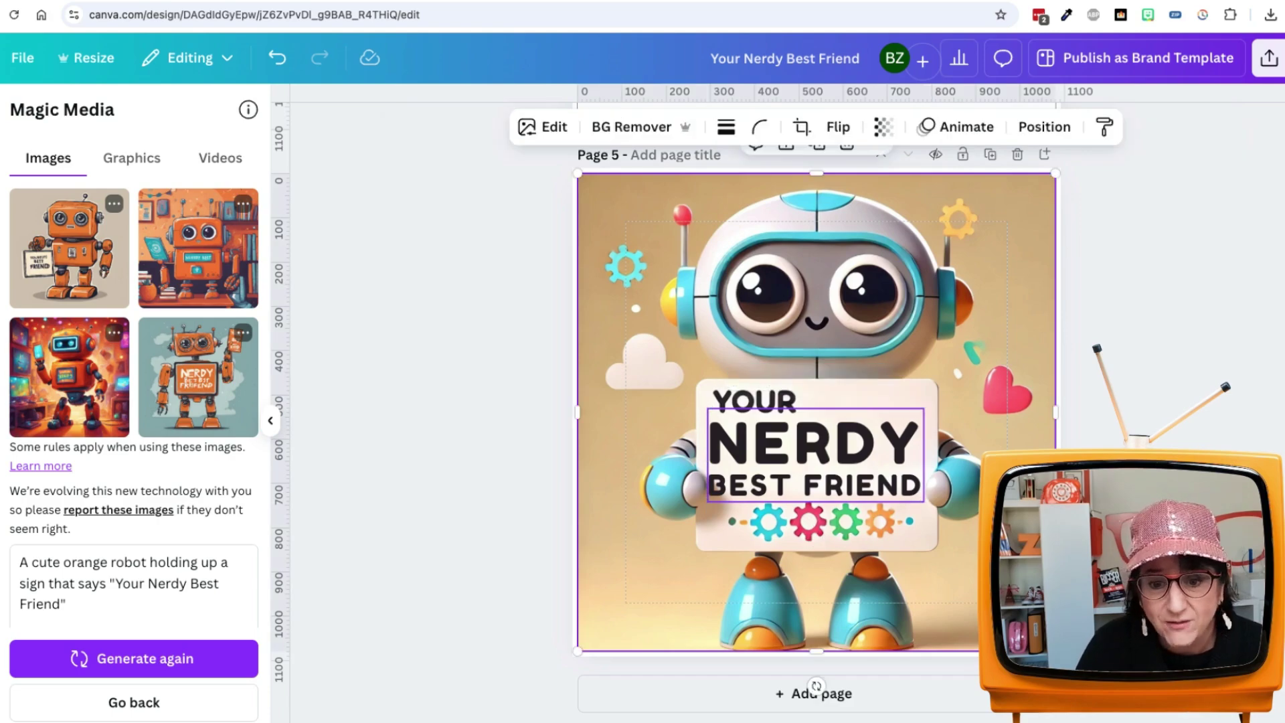
{"action": "left_click", "coordinate": [922, 454]}
{"action": "key", "text": "Escape"}
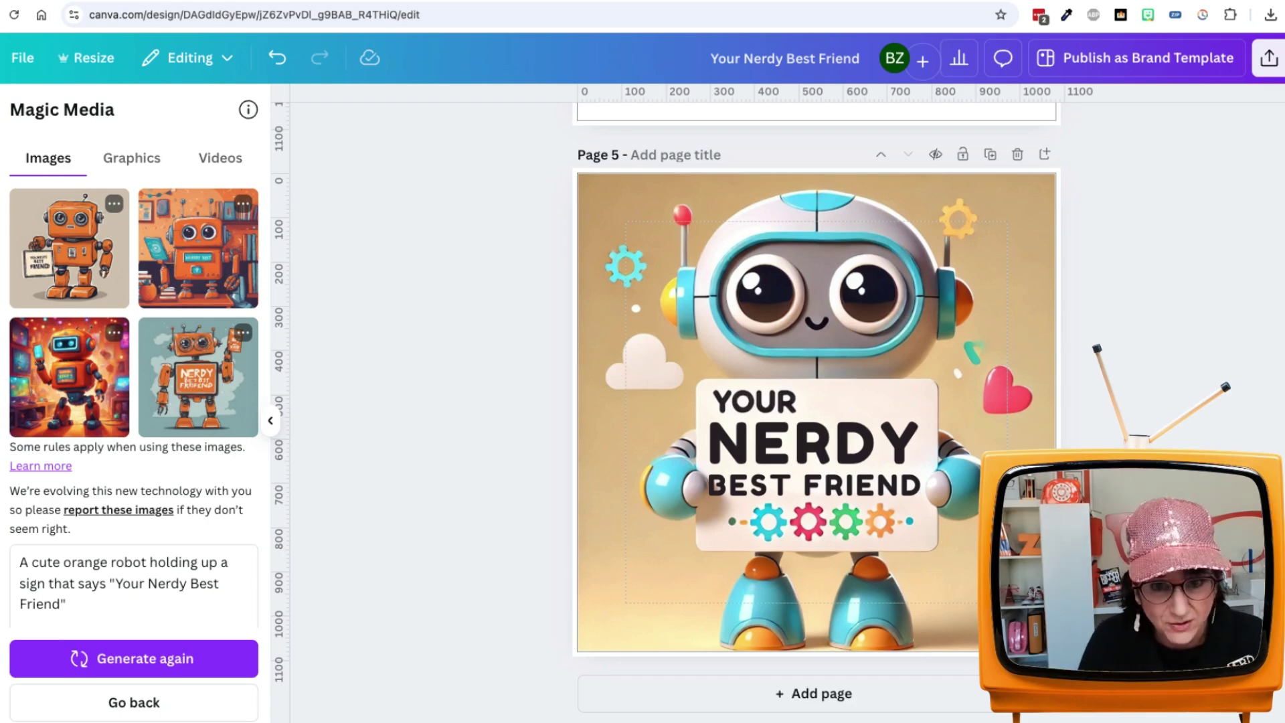
{"action": "scroll", "coordinate": [815, 412], "scroll_direction": "up", "scroll_amount": 1}
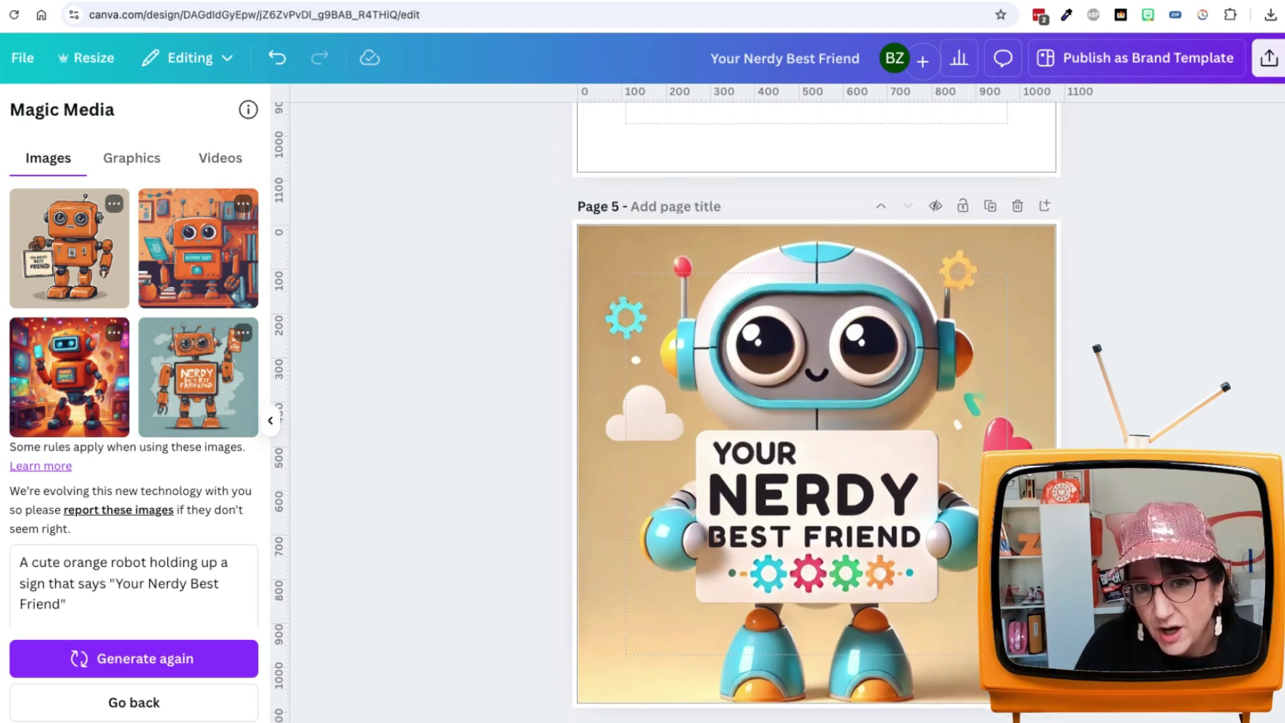
{"action": "scroll", "coordinate": [815, 412], "scroll_direction": "up", "scroll_amount": 3}
{"action": "scroll", "coordinate": [816, 412], "scroll_direction": "up", "scroll_amount": 2}
{"action": "scroll", "coordinate": [815, 412], "scroll_direction": "up", "scroll_amount": 5}
{"action": "scroll", "coordinate": [799, 411], "scroll_direction": "down", "scroll_amount": 1}
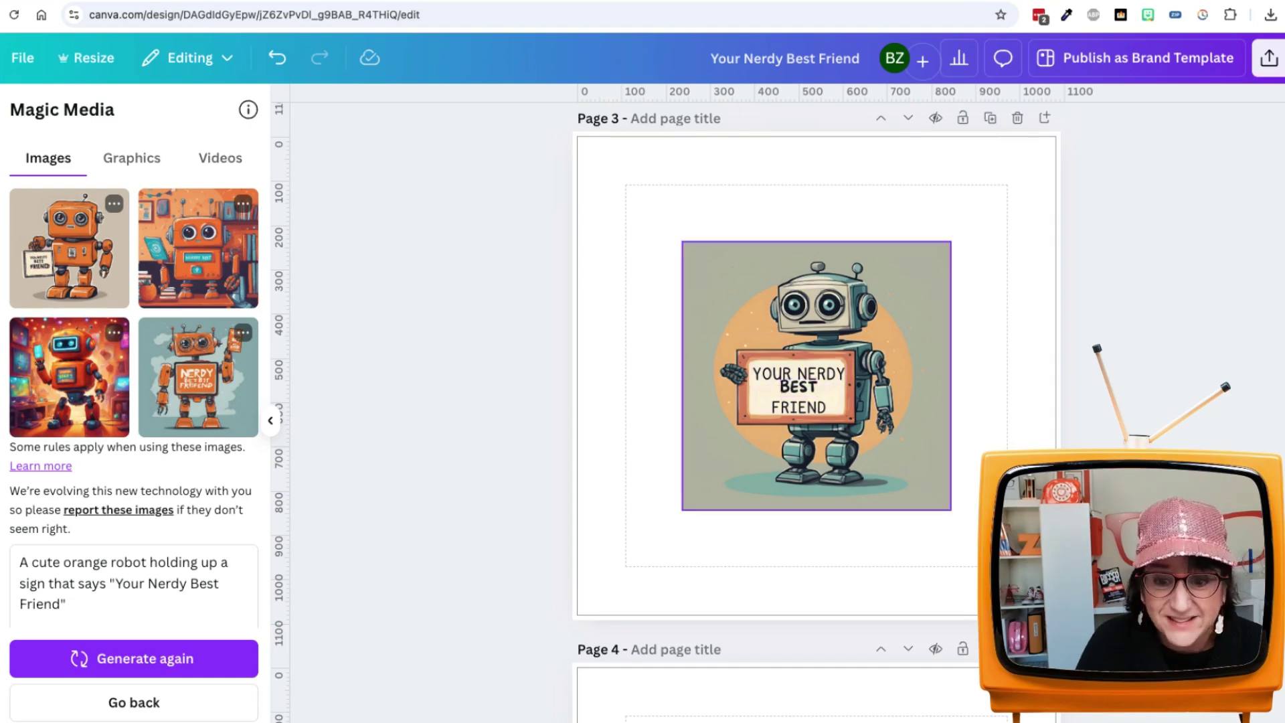
{"action": "scroll", "coordinate": [815, 412], "scroll_direction": "down", "scroll_amount": 3}
{"action": "scroll", "coordinate": [815, 412], "scroll_direction": "down", "scroll_amount": 3}
- Spread Page 4's stacked robots: front and teal NERDY images right, glowing-screens image left
{"action": "left_click", "coordinate": [816, 412]}
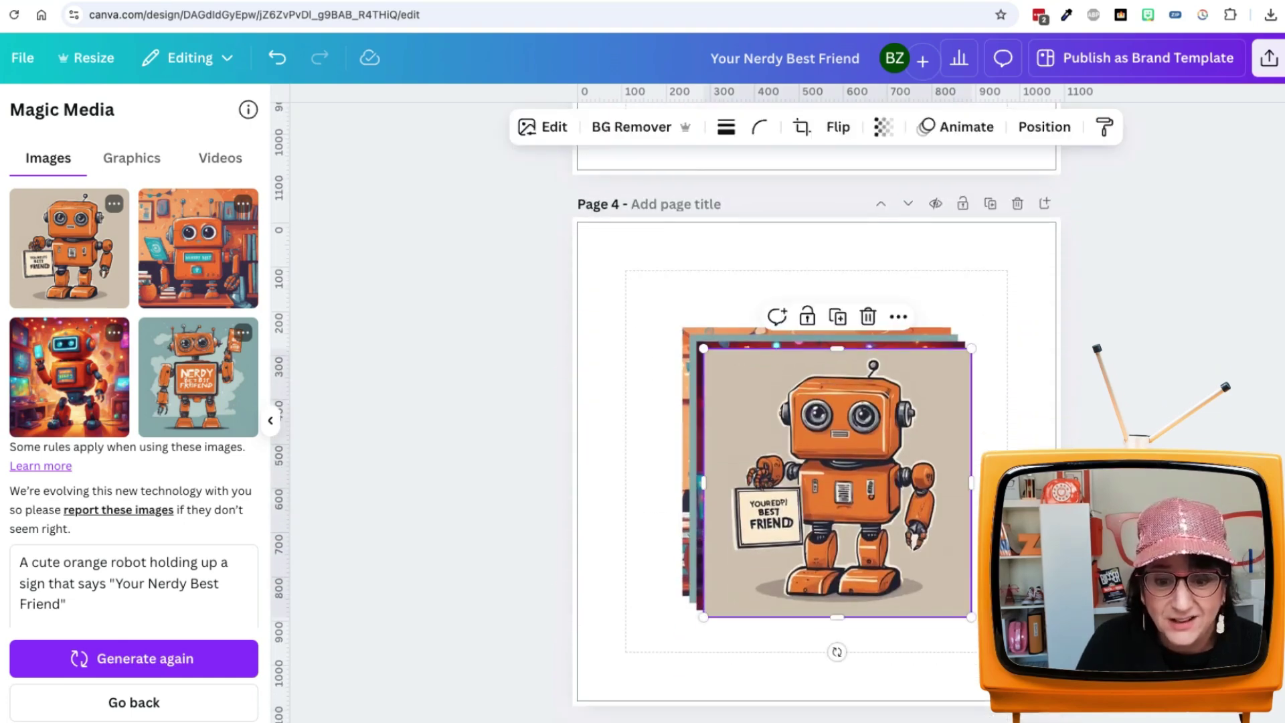
{"action": "scroll", "coordinate": [815, 412], "scroll_direction": "down", "scroll_amount": 1}
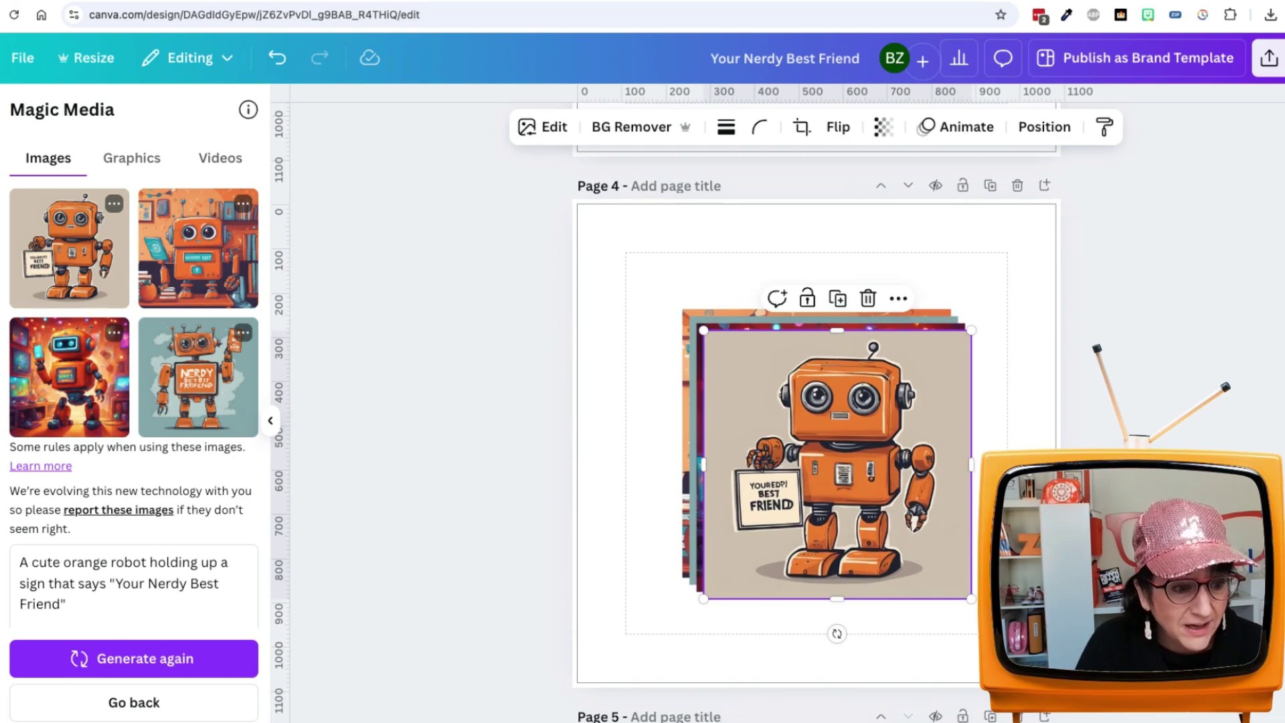
{"action": "scroll", "coordinate": [815, 412], "scroll_direction": "down", "scroll_amount": 1}
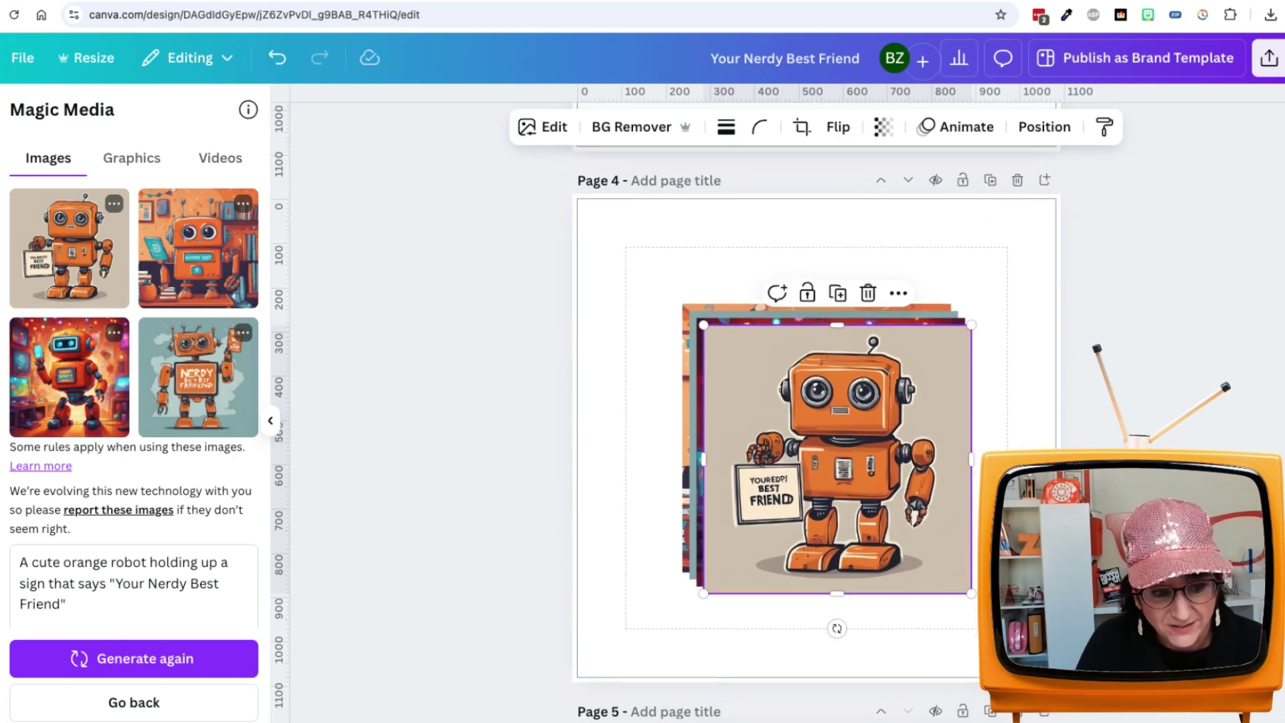
{"action": "left_click_drag", "start_coordinate": [837, 458], "coordinate": [1015, 474]}
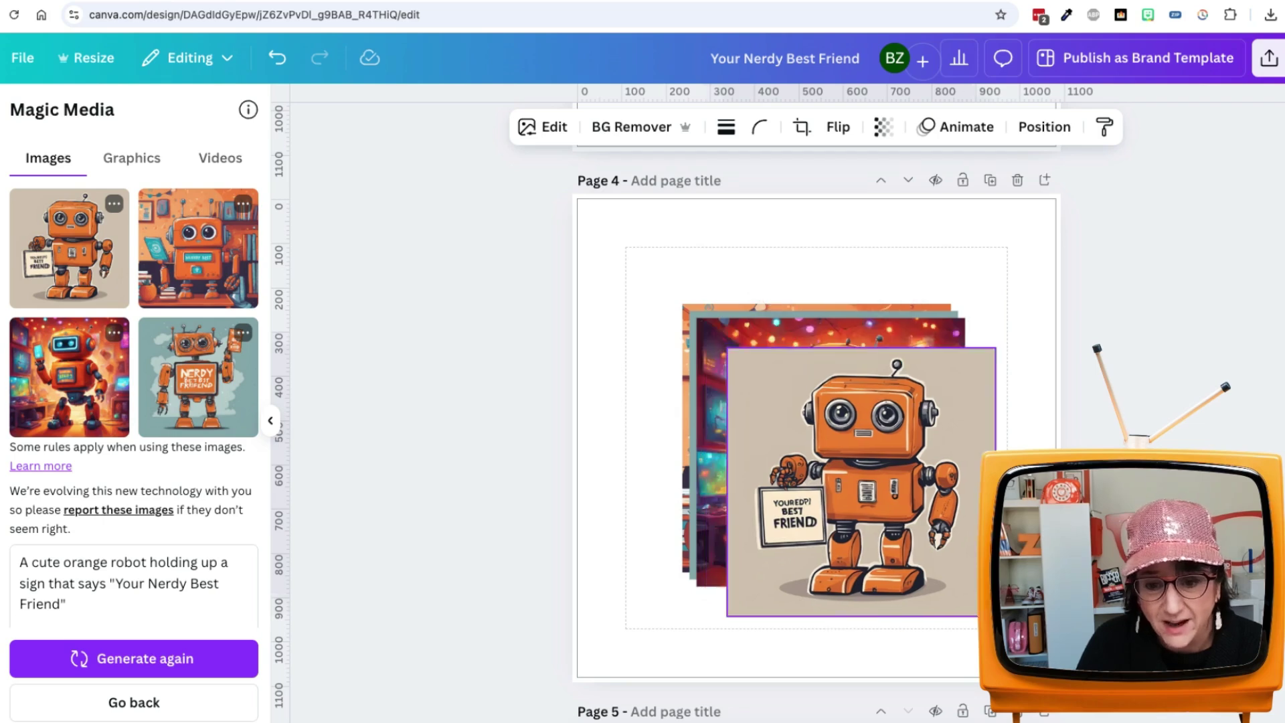
{"action": "left_click_drag", "start_coordinate": [784, 453], "coordinate": [545, 517]}
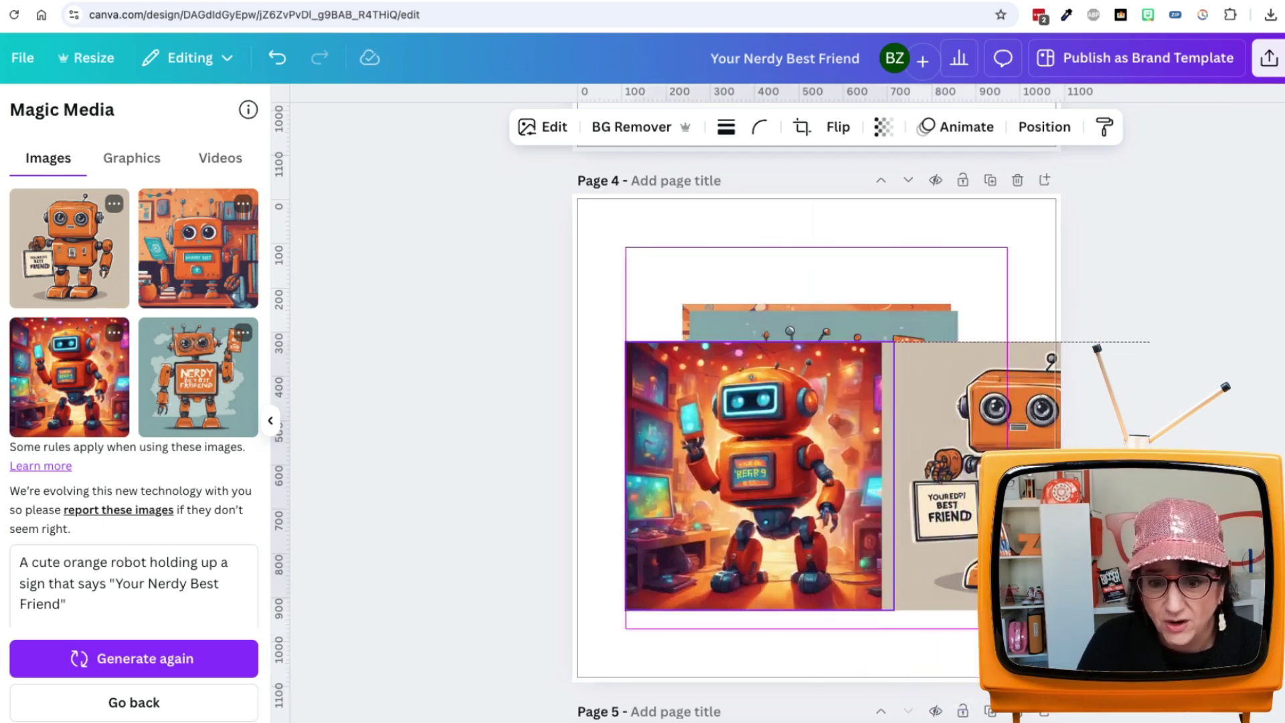
{"action": "left_click_drag", "start_coordinate": [823, 452], "coordinate": [957, 451]}
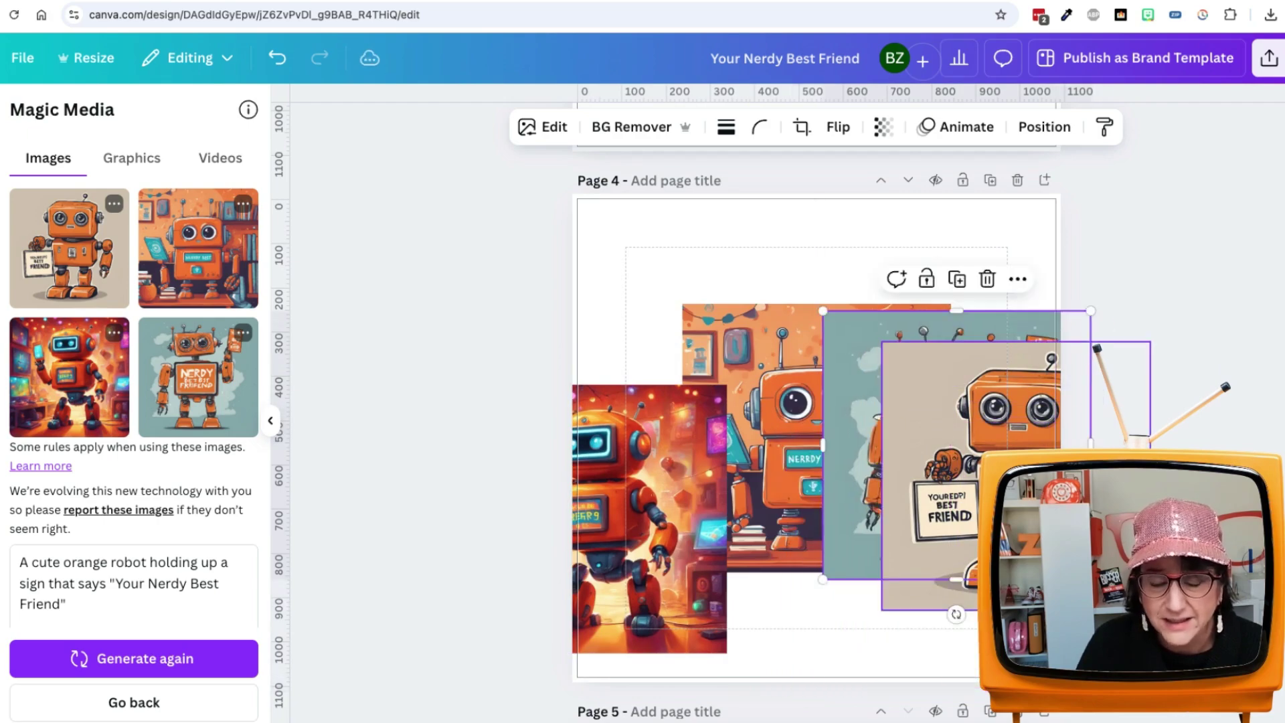
{"action": "scroll", "coordinate": [815, 452], "scroll_direction": "up", "scroll_amount": 2}
{"action": "scroll", "coordinate": [815, 401], "scroll_direction": "up", "scroll_amount": 5}
{"action": "scroll", "coordinate": [815, 401], "scroll_direction": "up", "scroll_amount": 5}
{"action": "scroll", "coordinate": [815, 402], "scroll_direction": "up", "scroll_amount": 2}
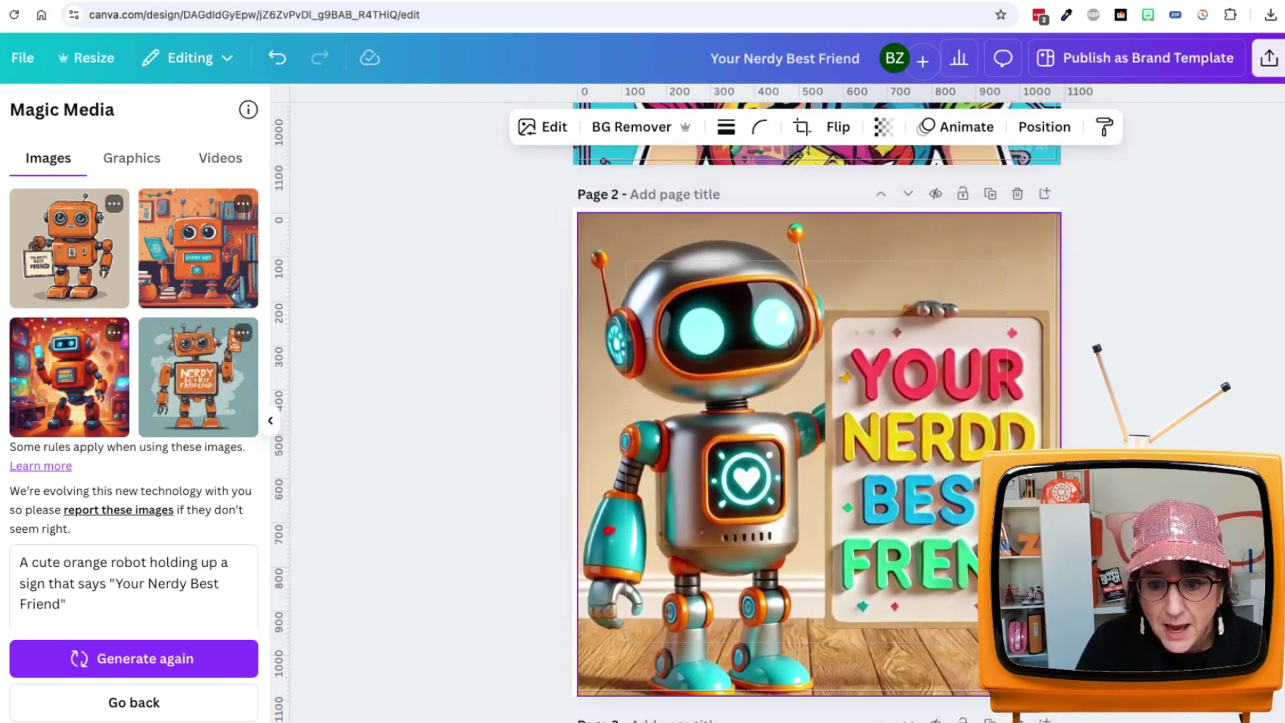
{"action": "scroll", "coordinate": [815, 402], "scroll_direction": "up", "scroll_amount": 1}
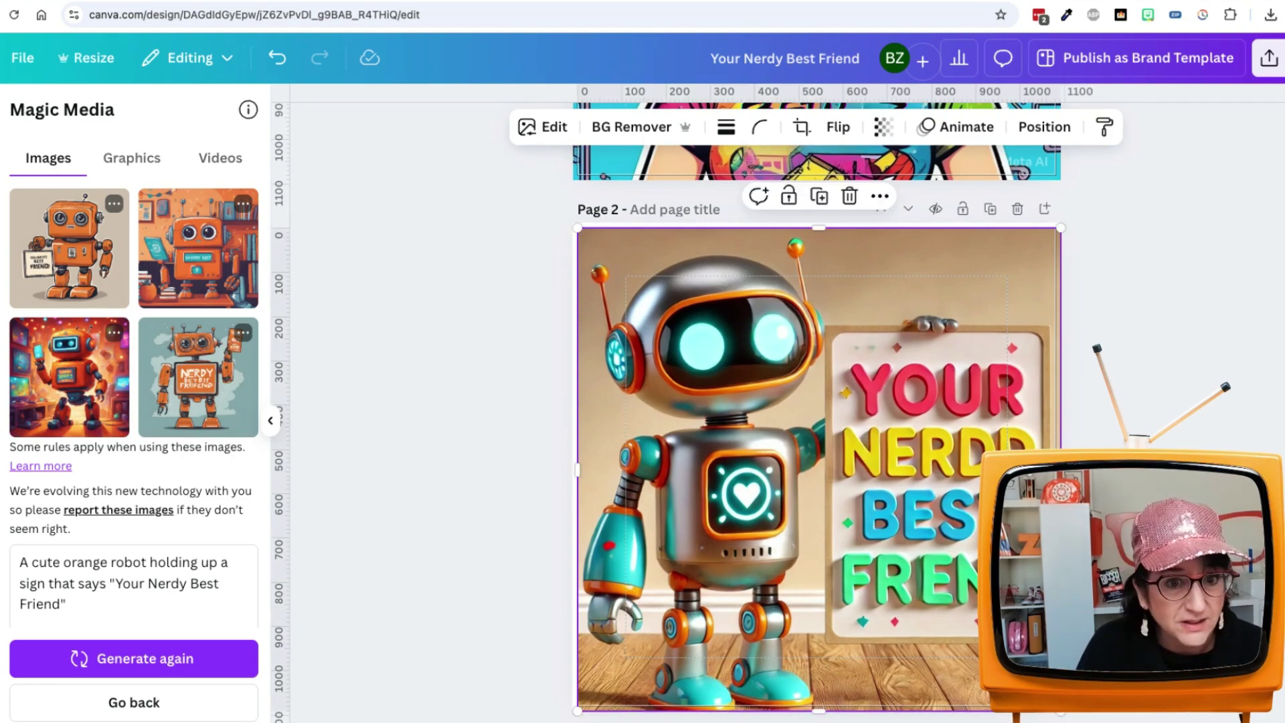
- Use Grab Text with All text selected on Page 2's silver robot image
{"action": "left_click", "coordinate": [547, 128]}
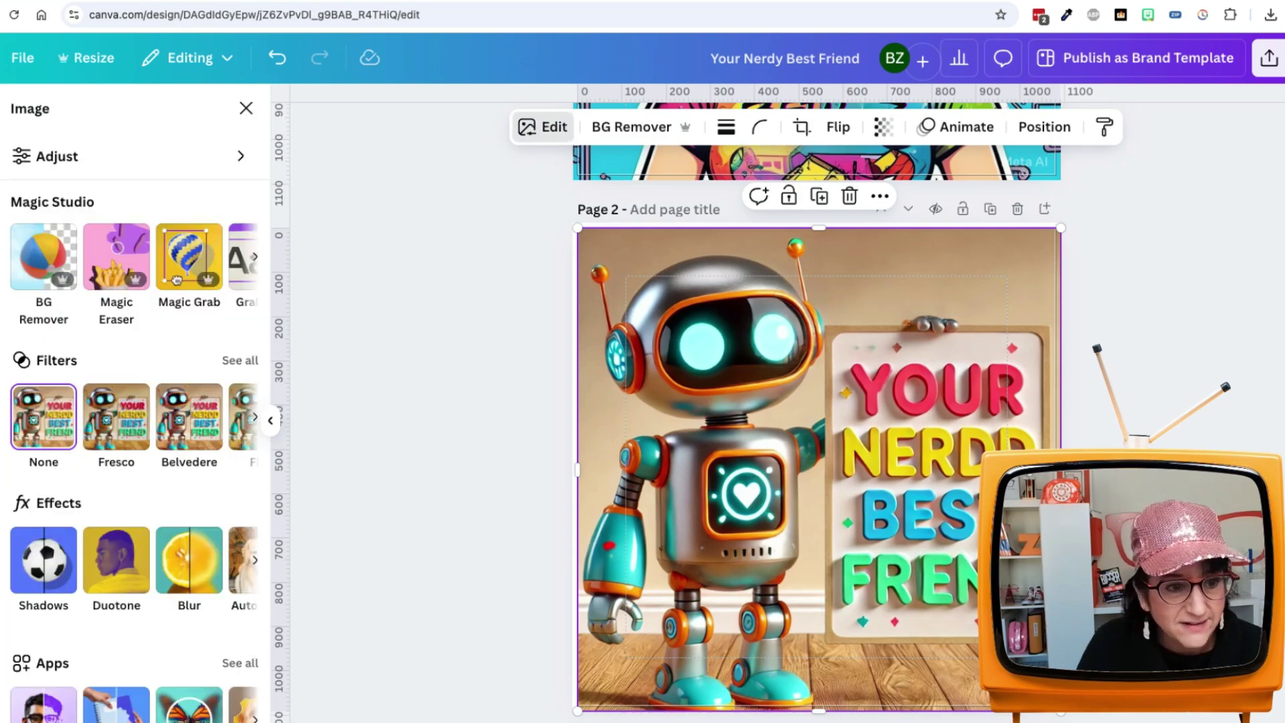
{"action": "scroll", "coordinate": [188, 256], "scroll_direction": "right", "scroll_amount": 2}
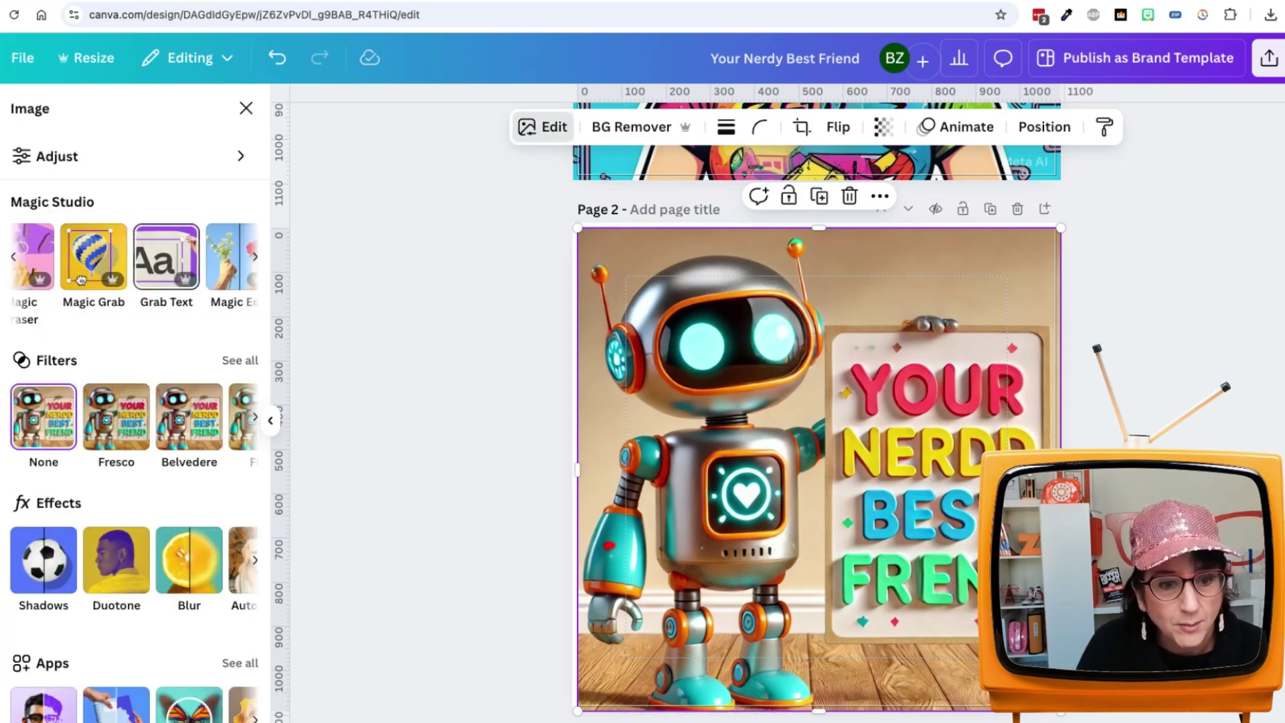
{"action": "left_click", "coordinate": [165, 256]}
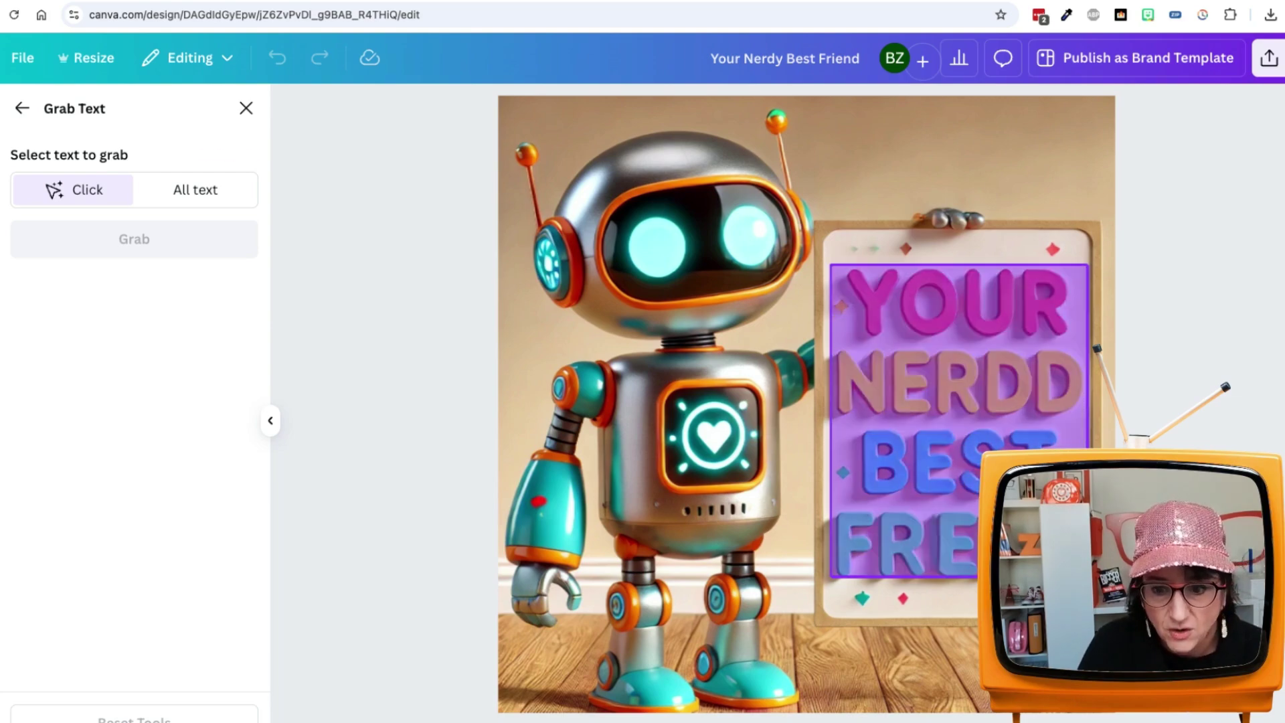
{"action": "left_click", "coordinate": [195, 189]}
{"action": "left_click", "coordinate": [133, 239]}
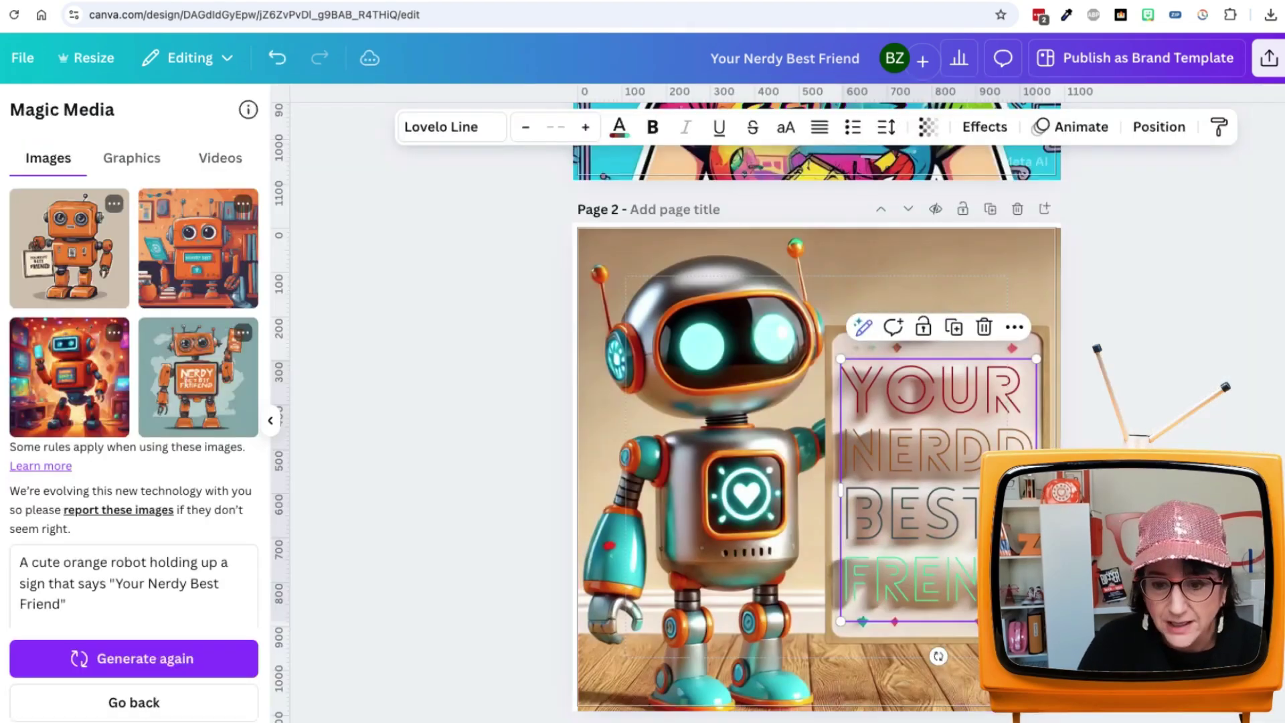
- Change NERDD to NERDY and FRIEN to FRIEND on Page 2's sign, then deselect
{"action": "double_click", "coordinate": [934, 457]}
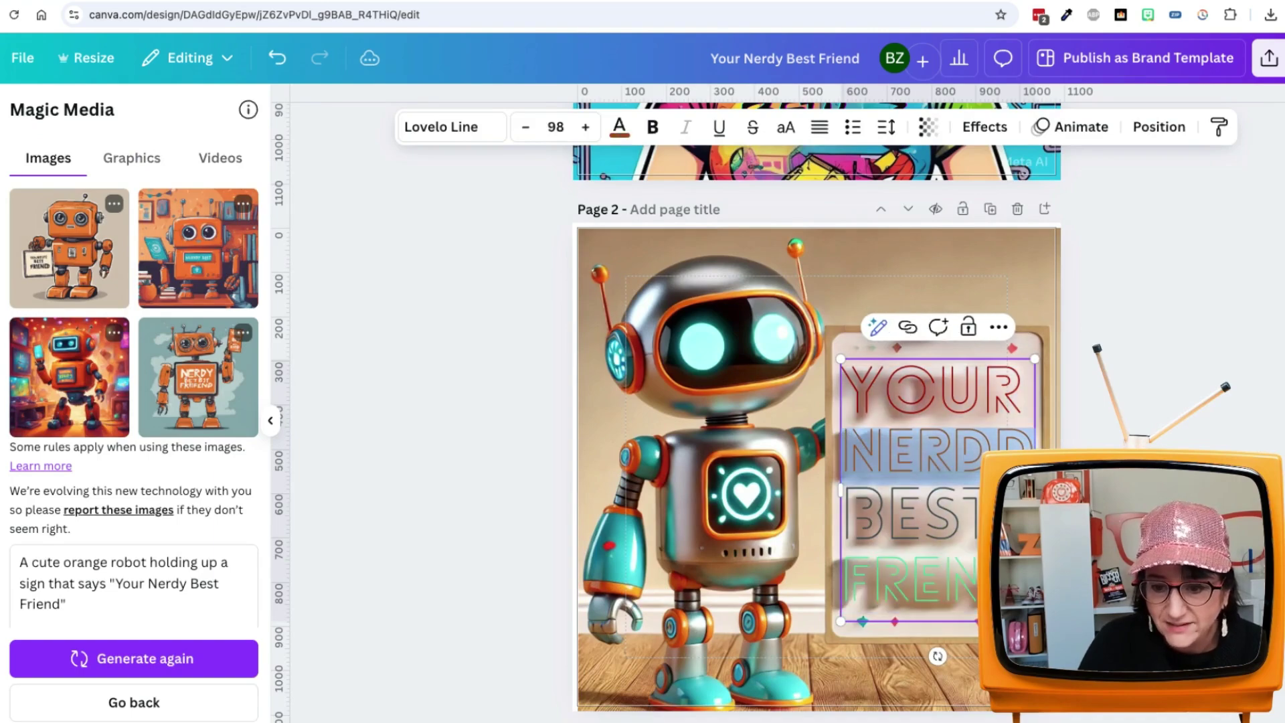
{"action": "type", "text": "NERD"}
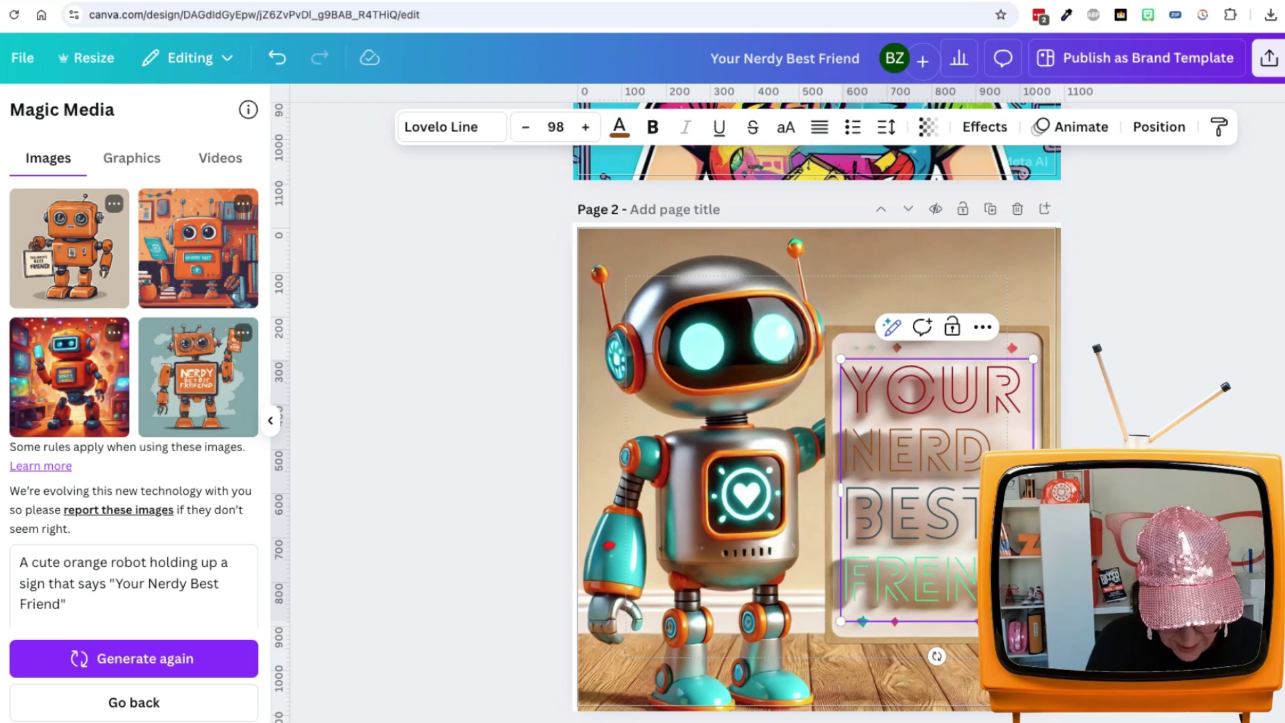
{"action": "type", "text": "Y"}
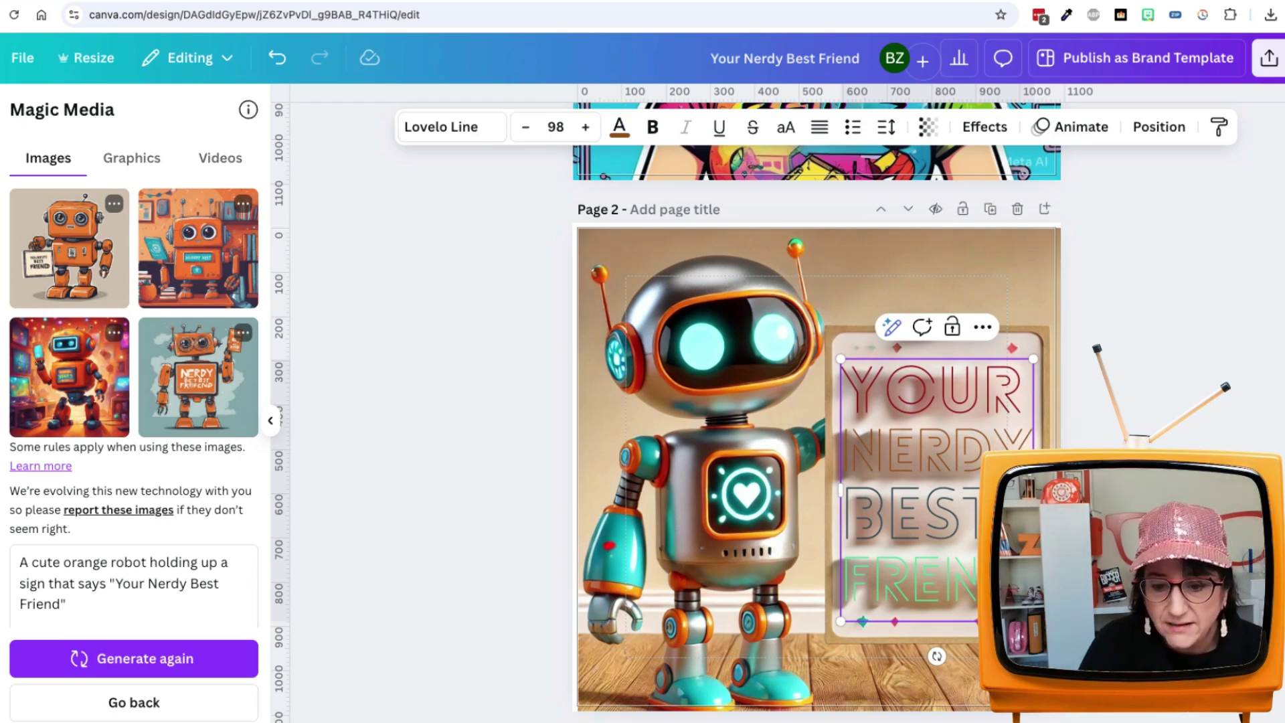
{"action": "key", "text": "Down"}
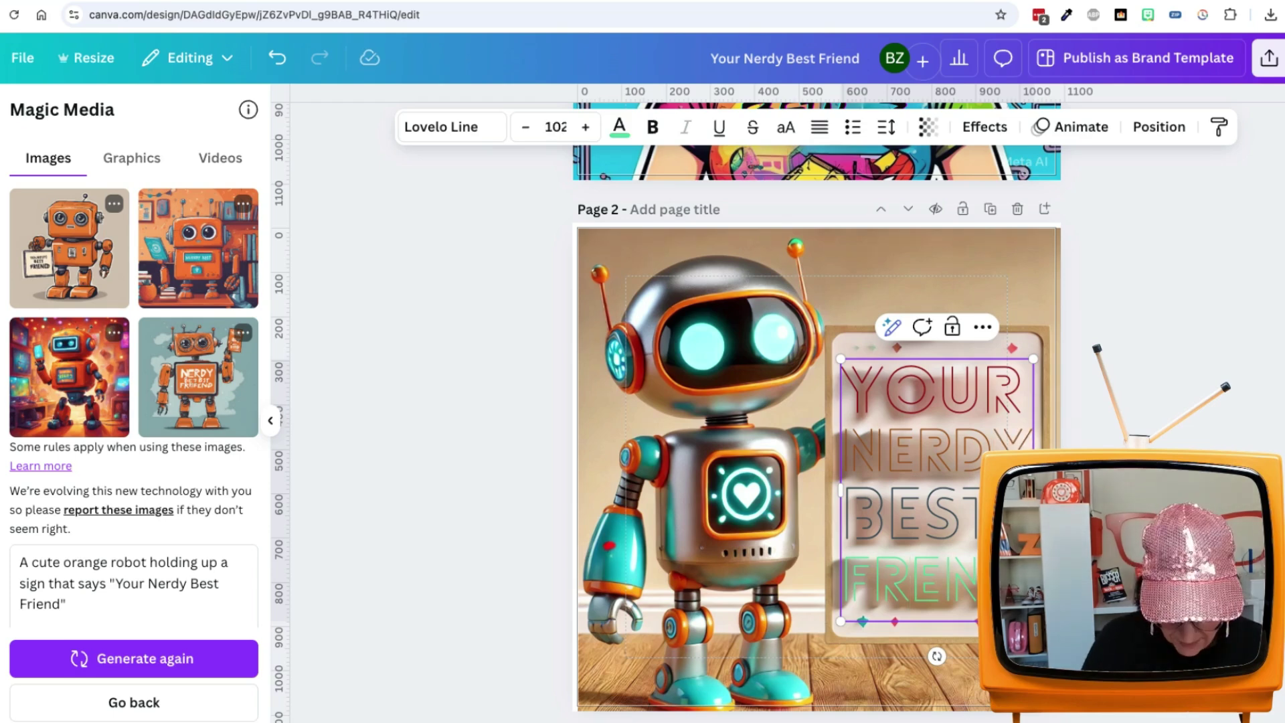
{"action": "type", "text": "D"}
{"action": "key", "text": "Escape"}
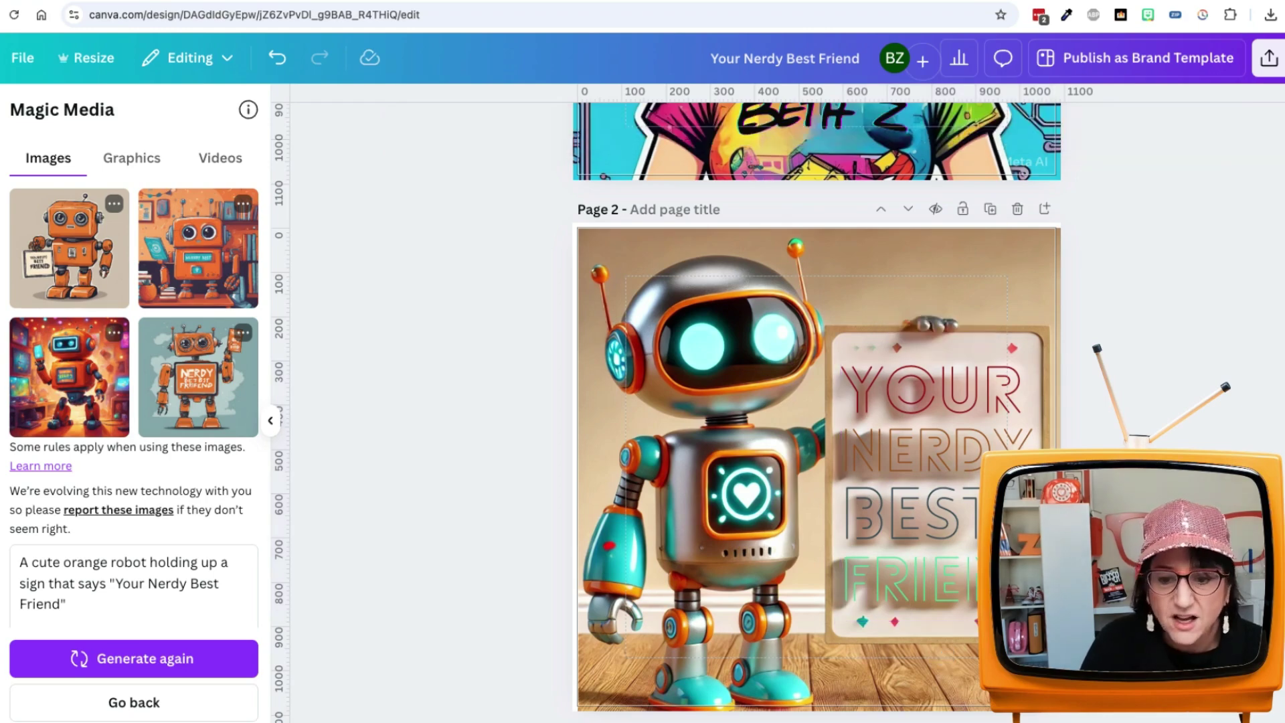